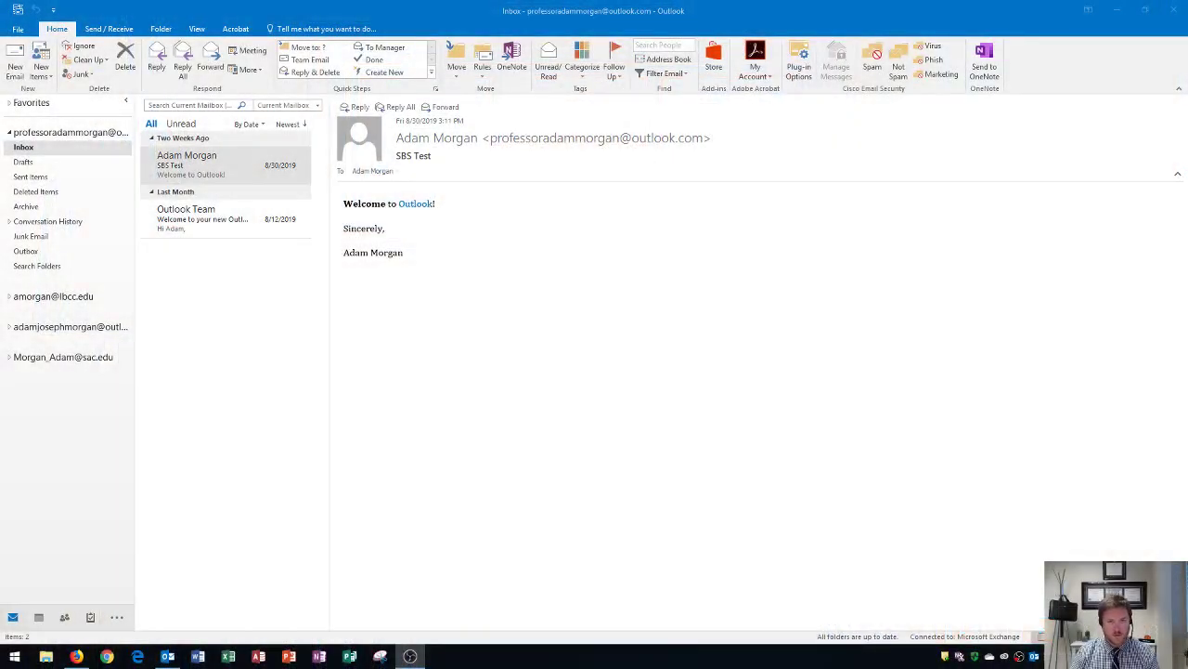
- Bring Outlook into focus and head for the People view in the navigation bar
left_click(613, 376)
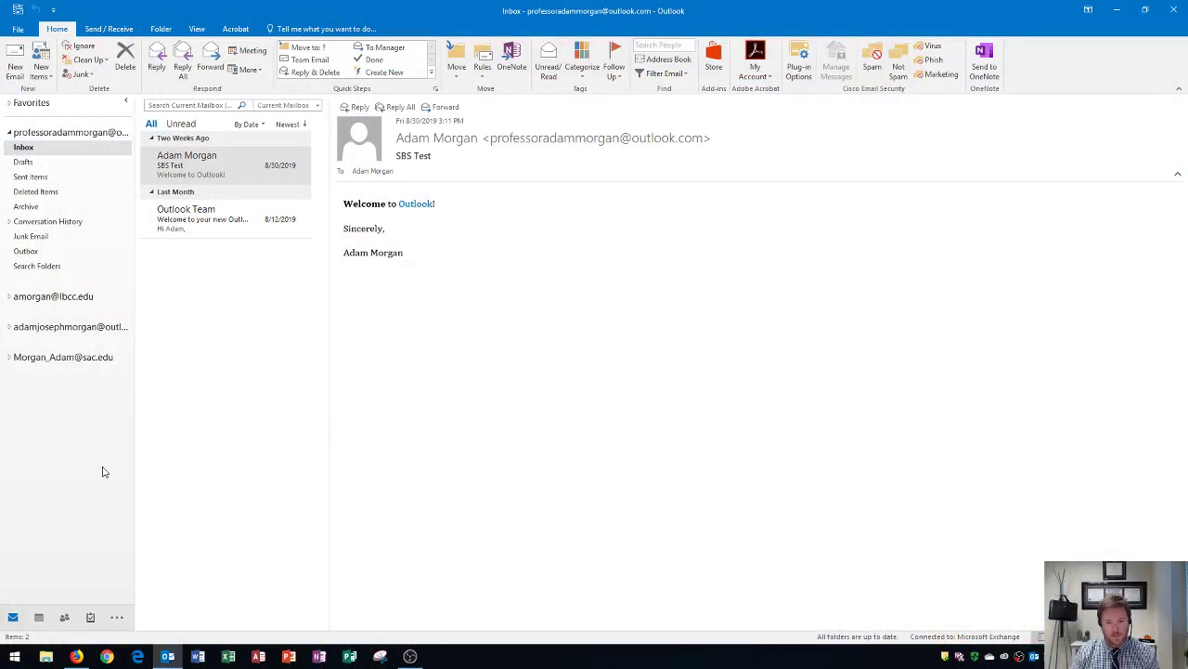
mouse_move(65, 622)
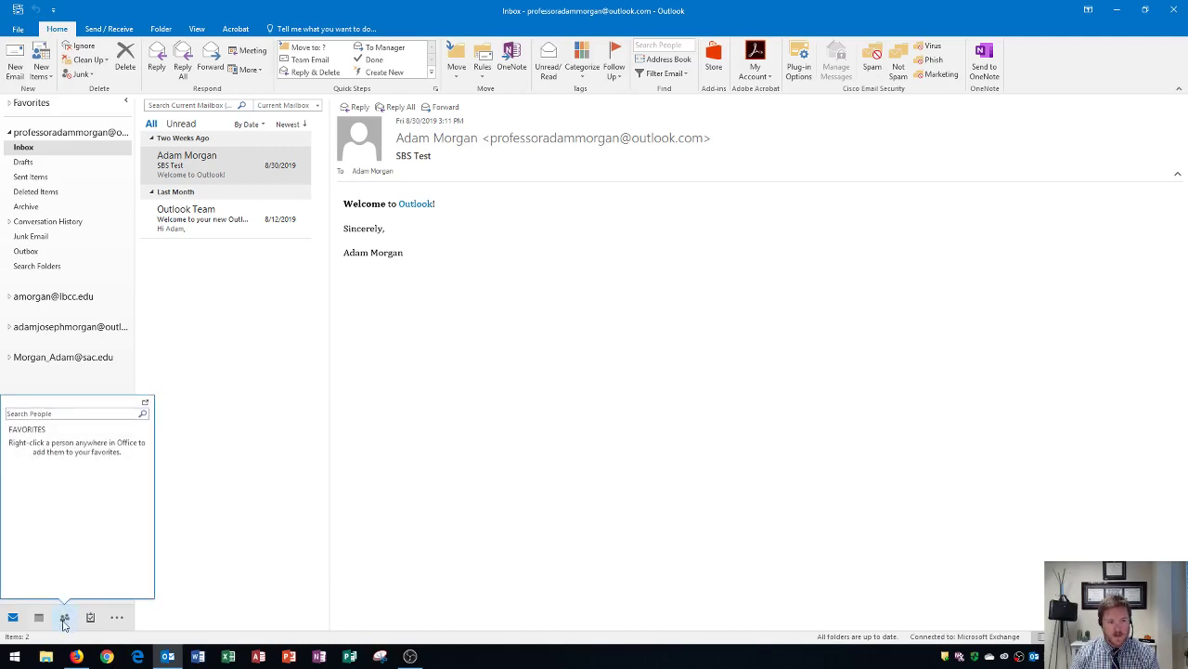
left_click(65, 620)
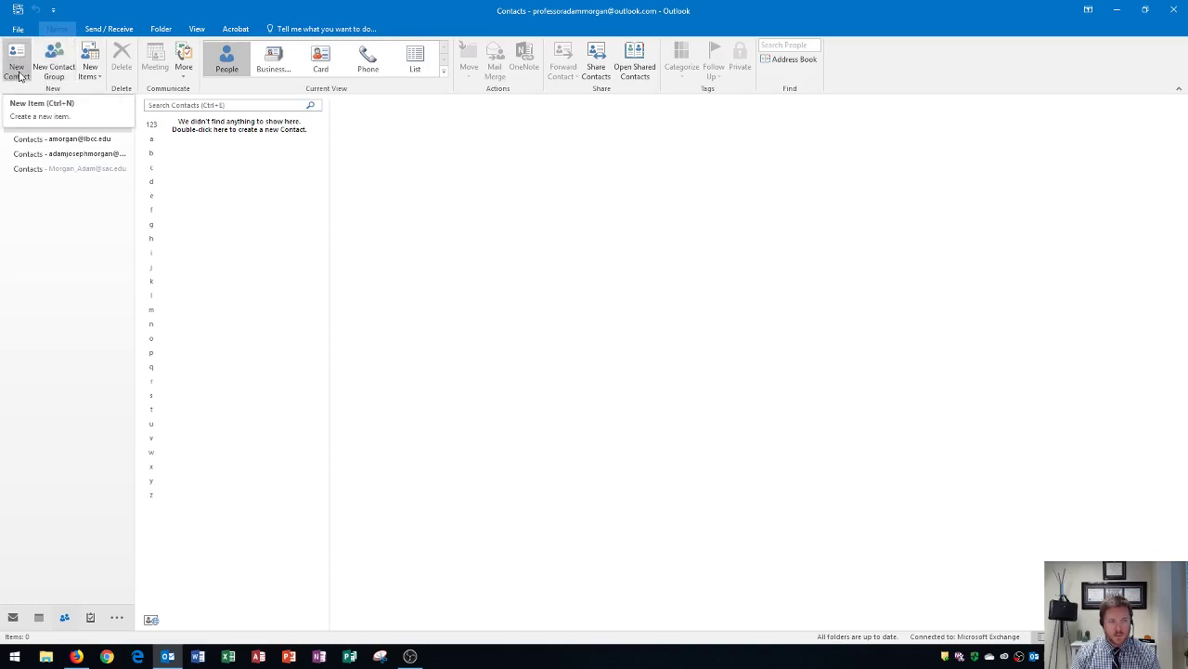
- Create a new contact with its full name, company Bellows College and job title Professor
left_click(19, 77)
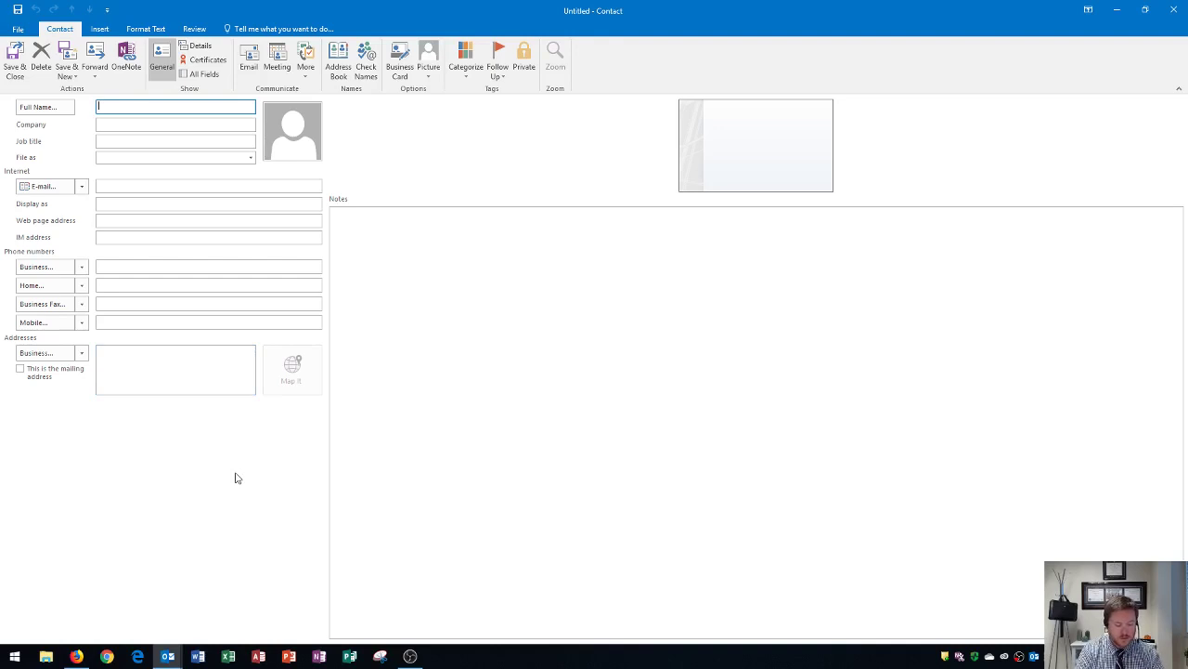
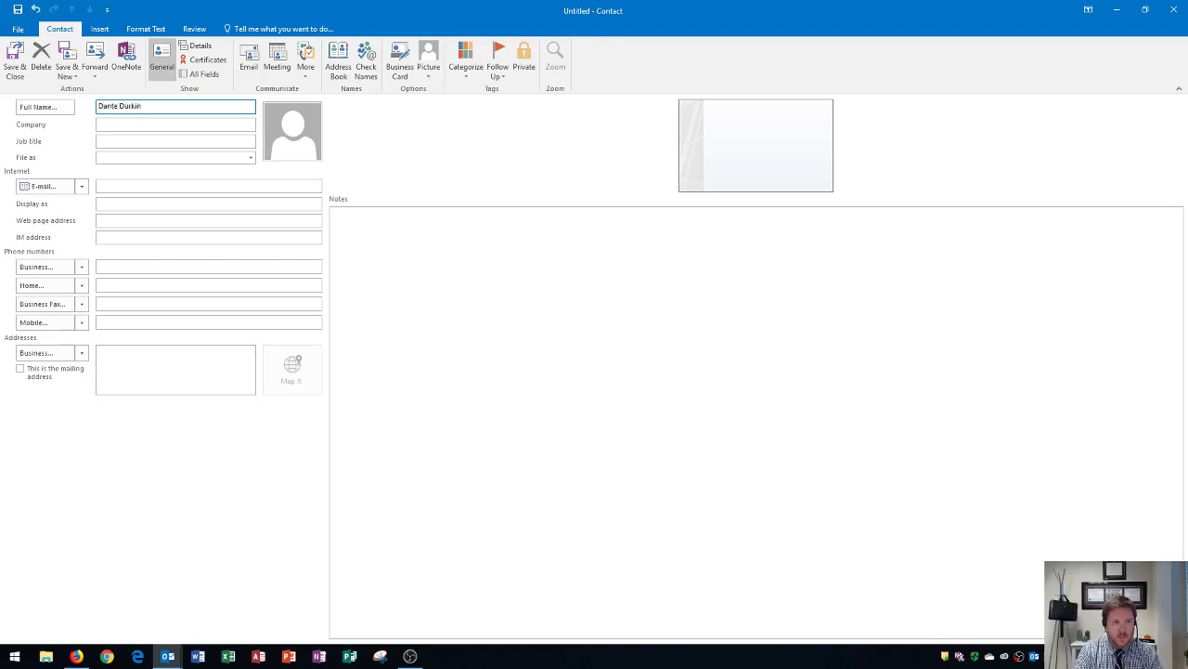
key("Tab")
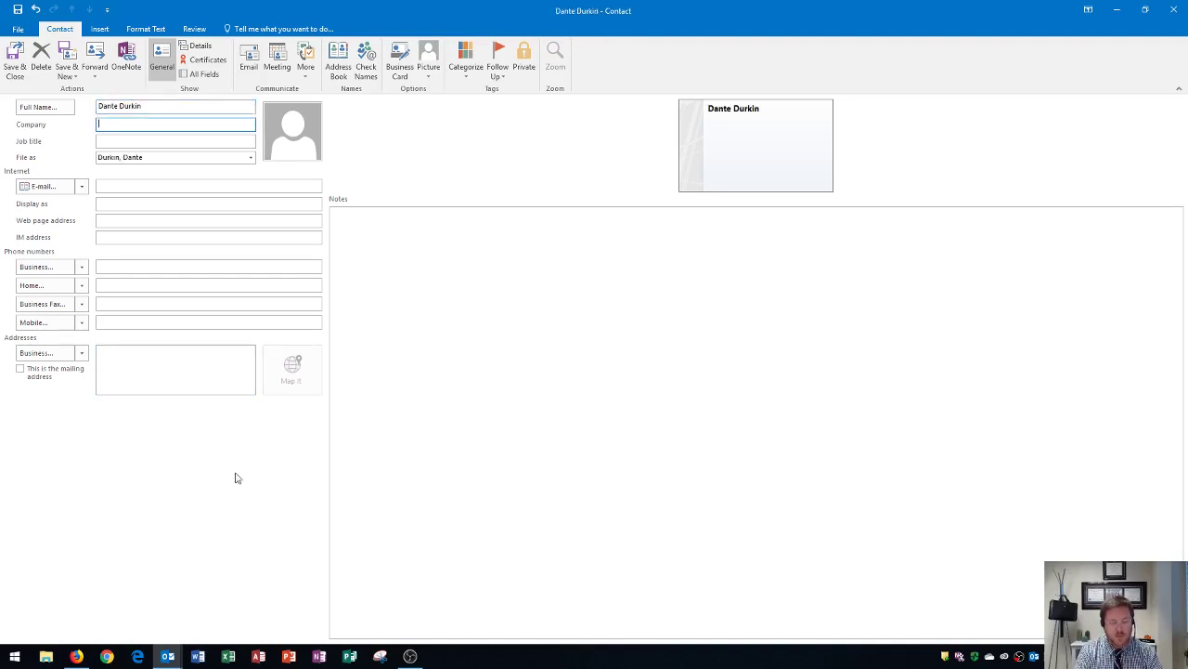
type("Bellows College")
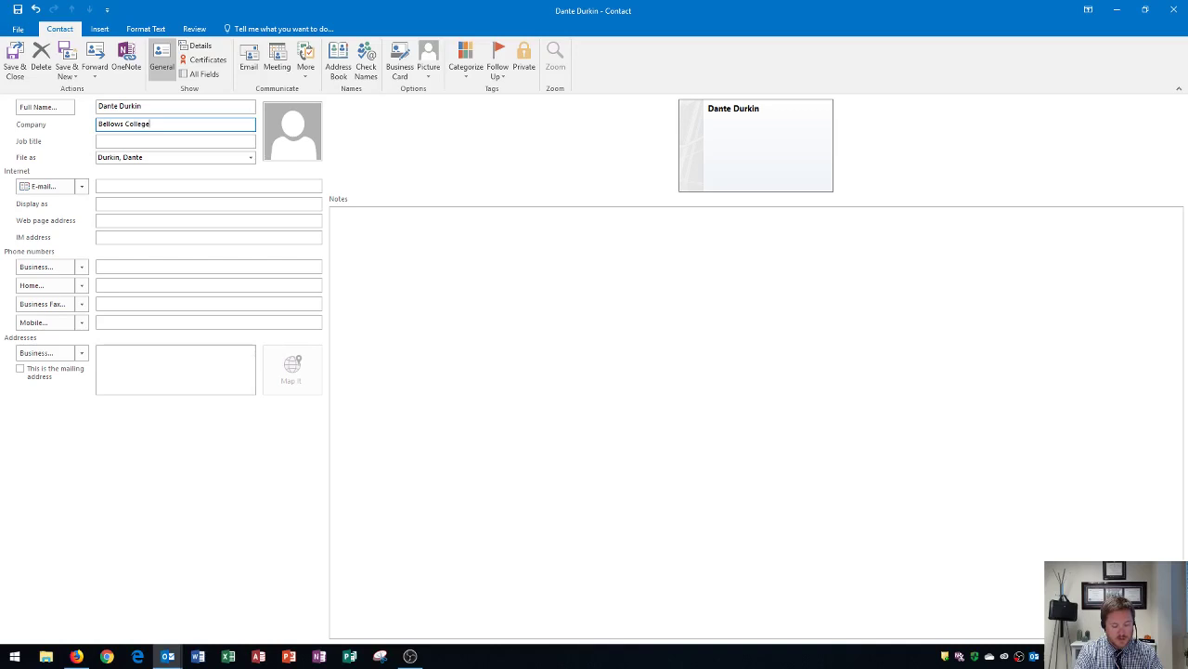
left_click(175, 141)
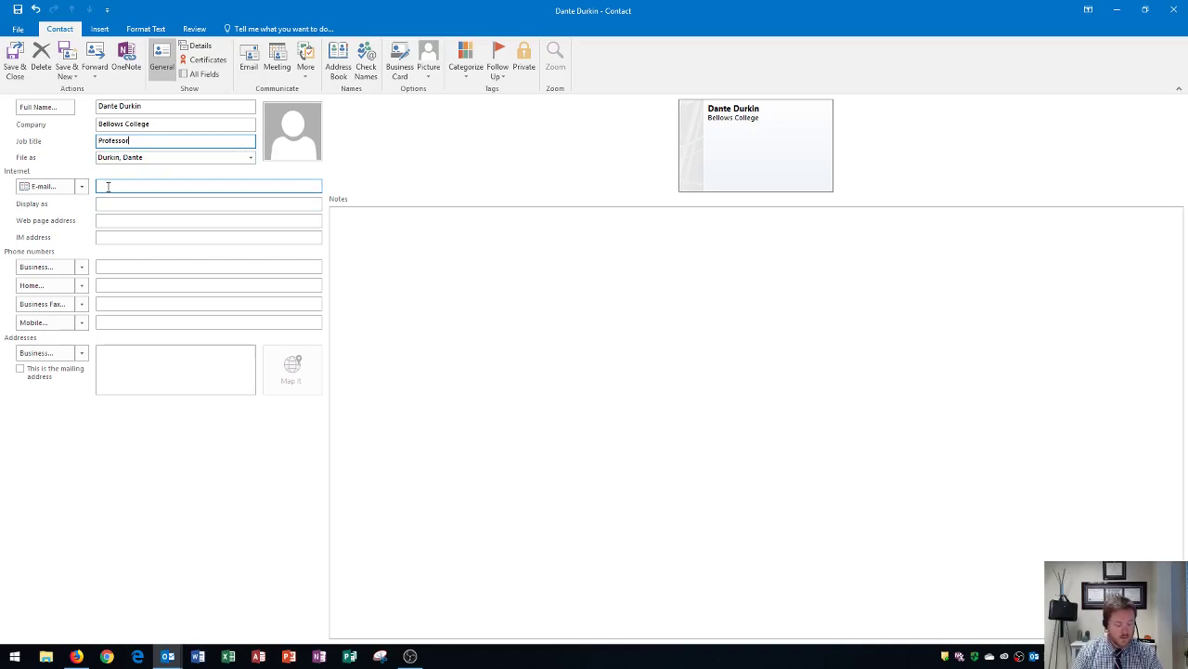
- Enter the contact's e-mail address so the Display as field fills automatically
left_click(109, 186)
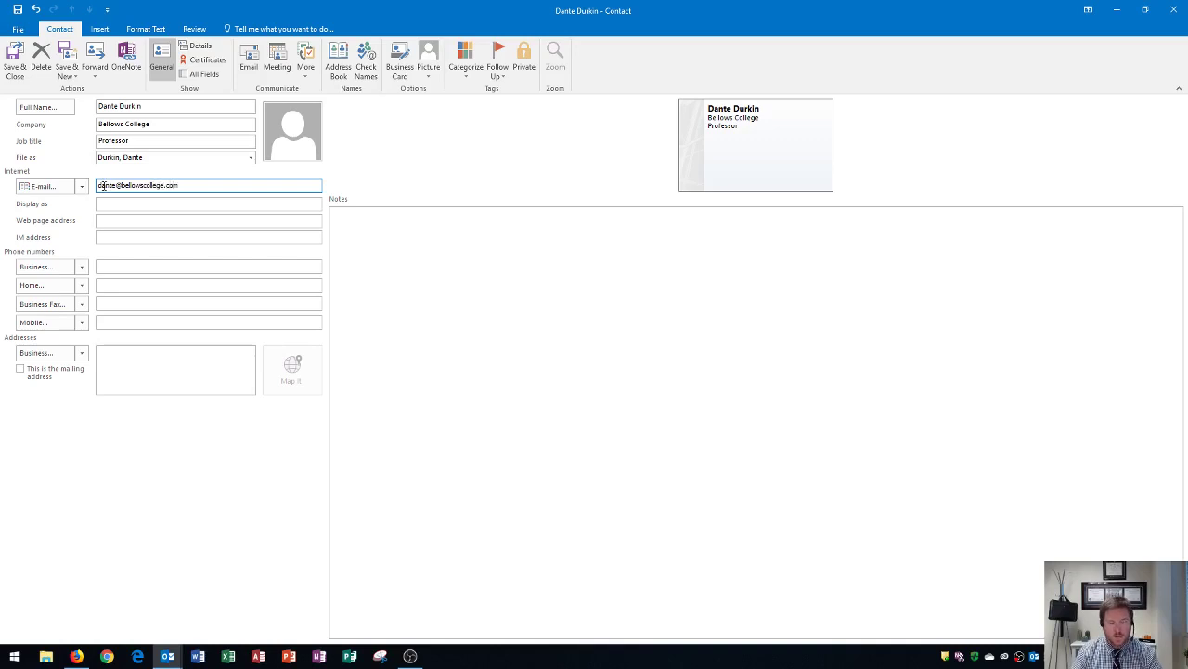
key("Tab")
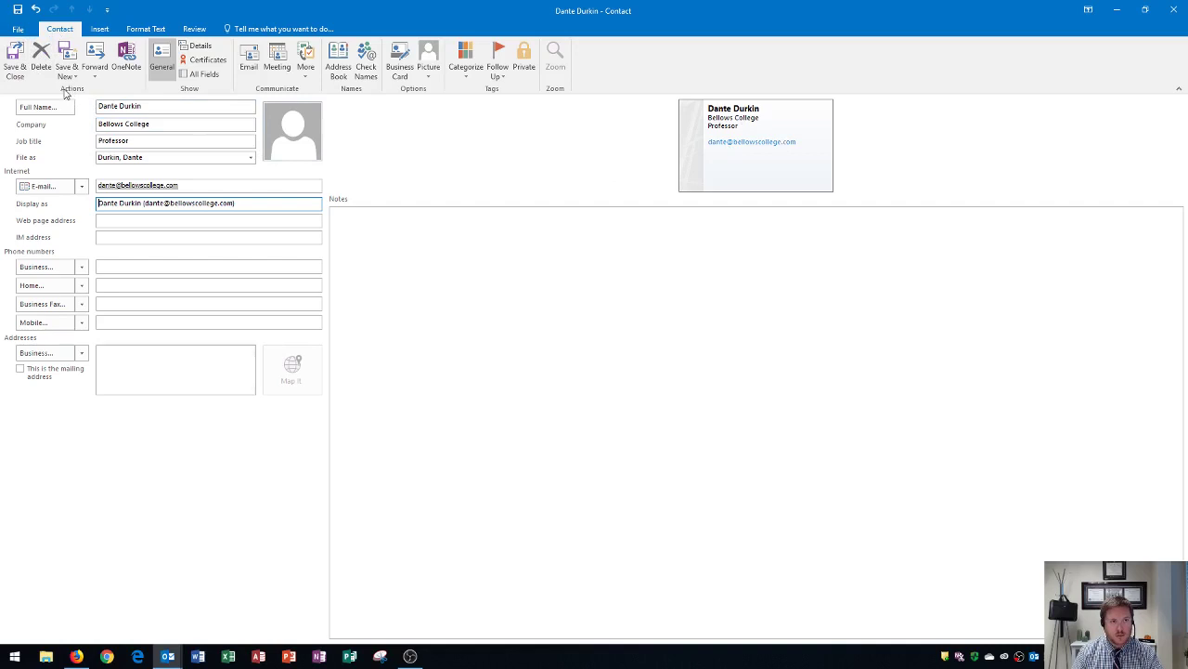
- Save and close the new contact, then view it in the Contacts list
left_click(14, 67)
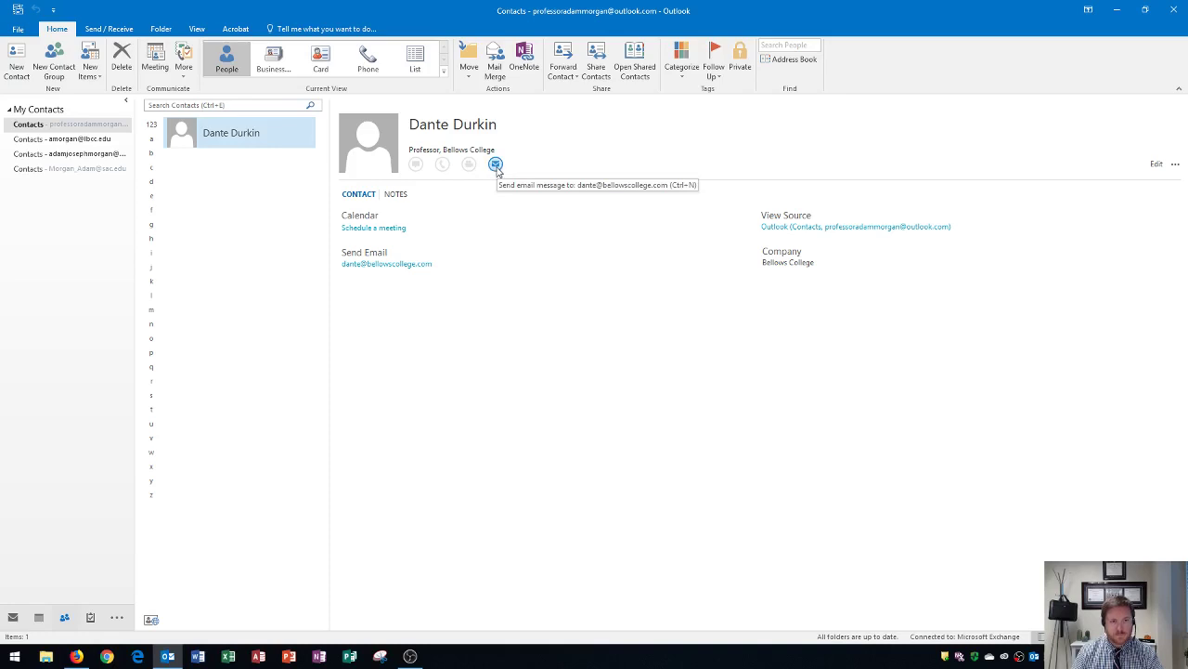
left_click(494, 167)
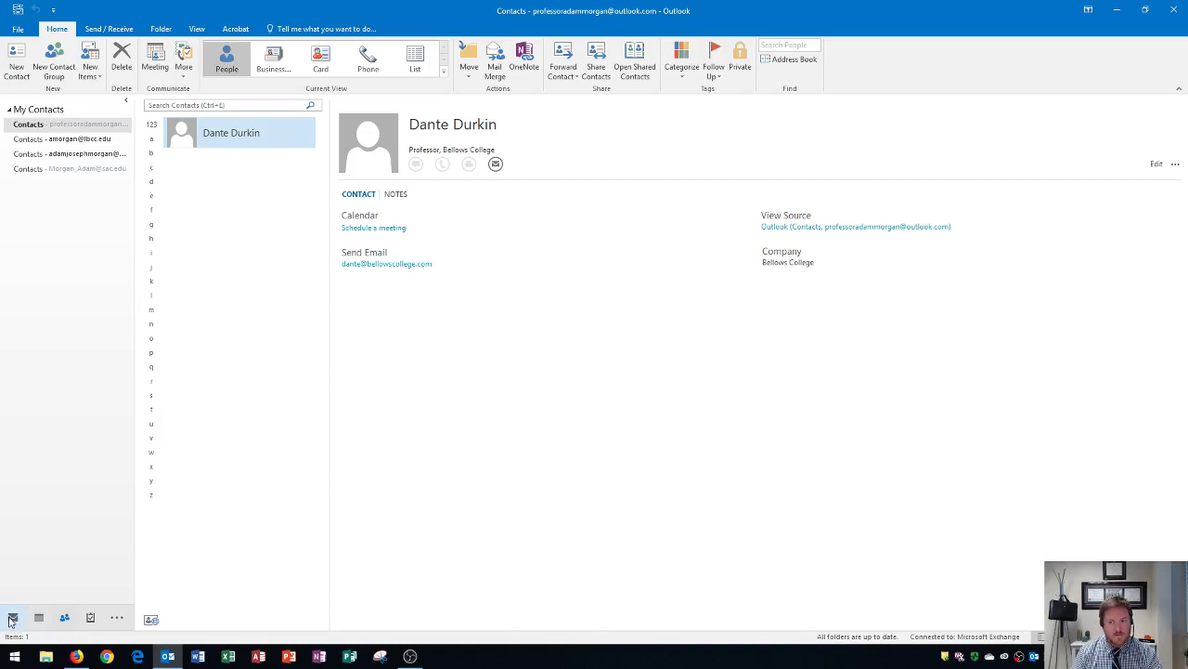
- Return to the Inbox and inspect the SBS Test sender's contact card and options
left_click(12, 619)
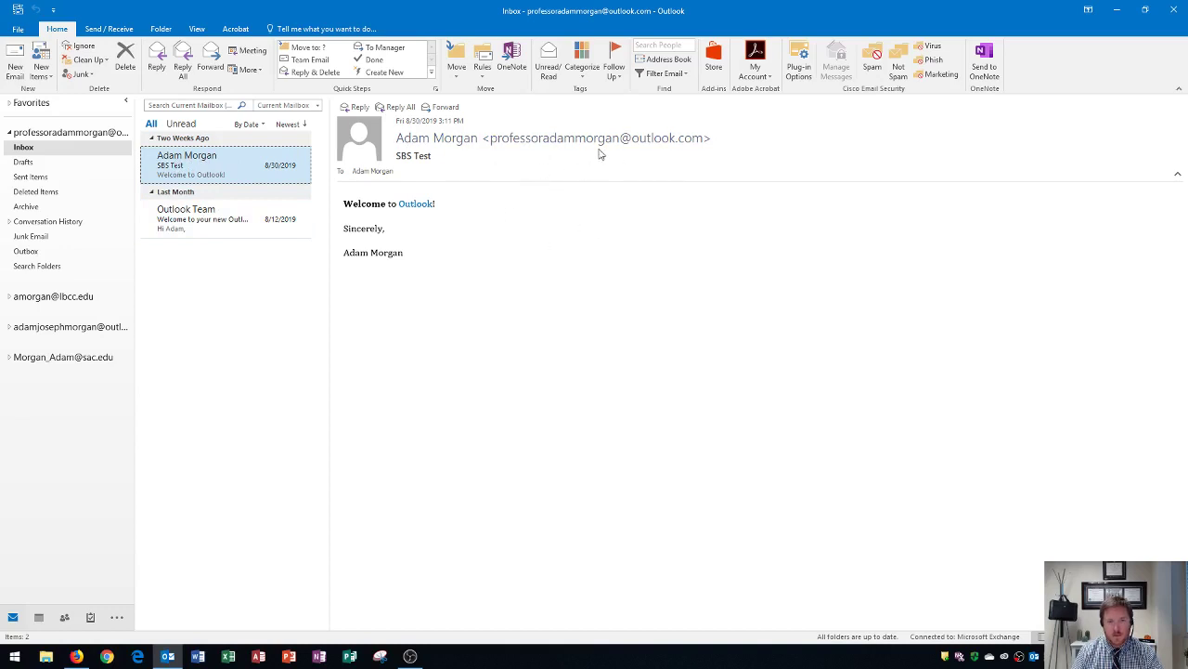
mouse_move(589, 139)
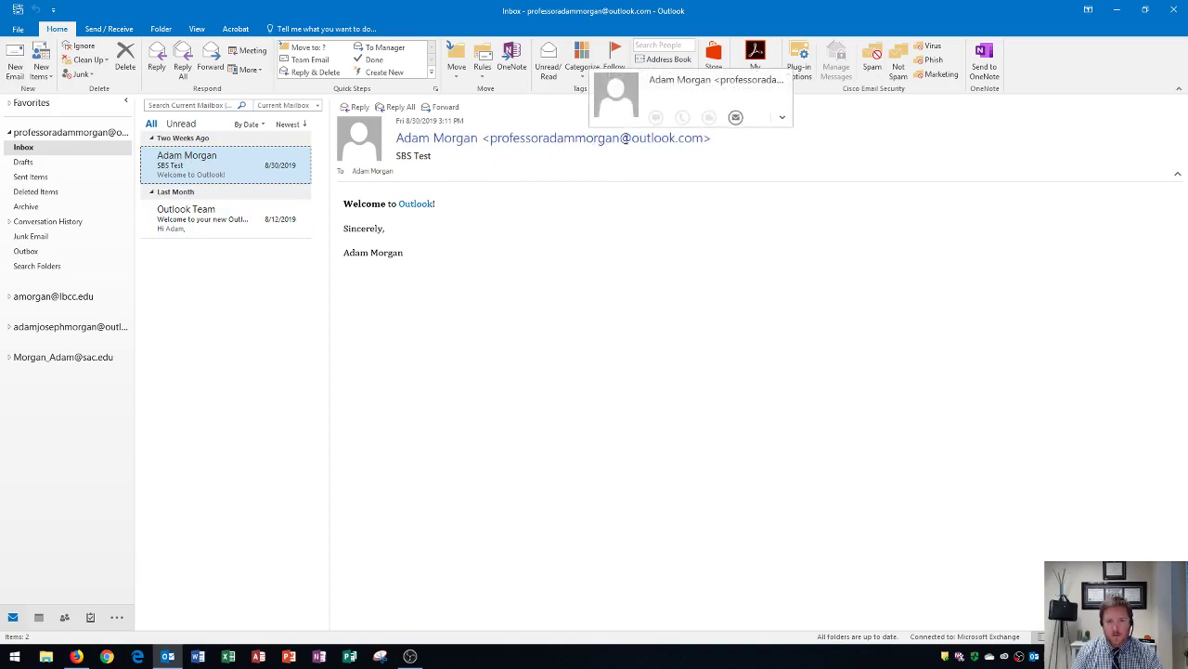
left_click(783, 118)
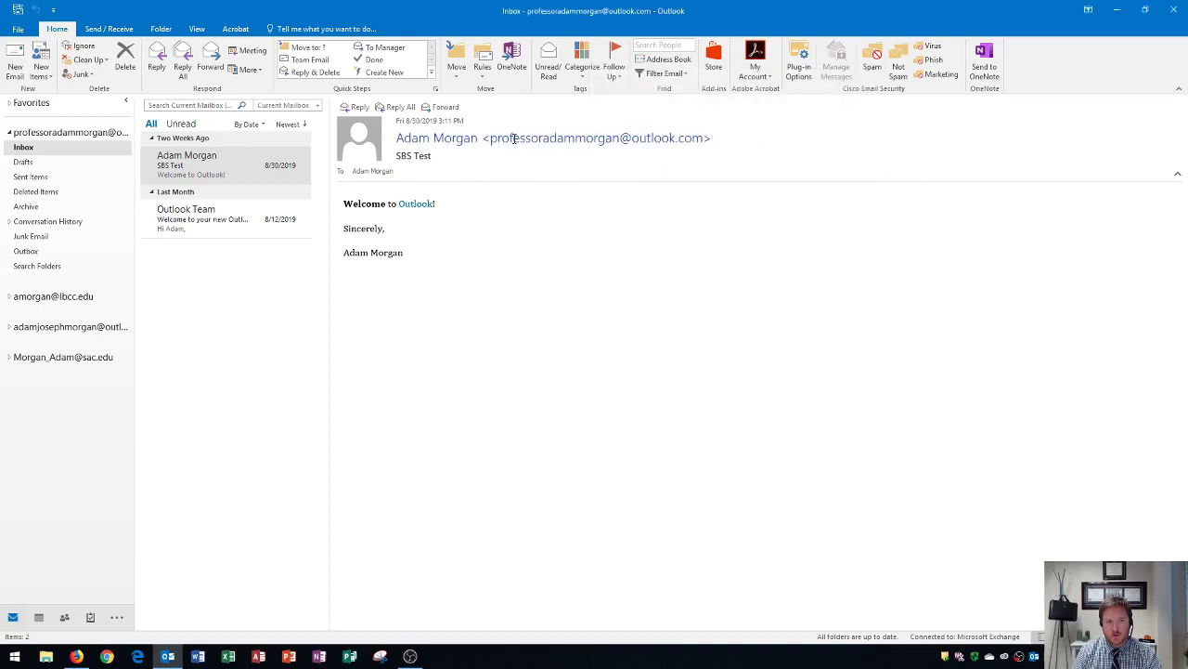
mouse_move(513, 138)
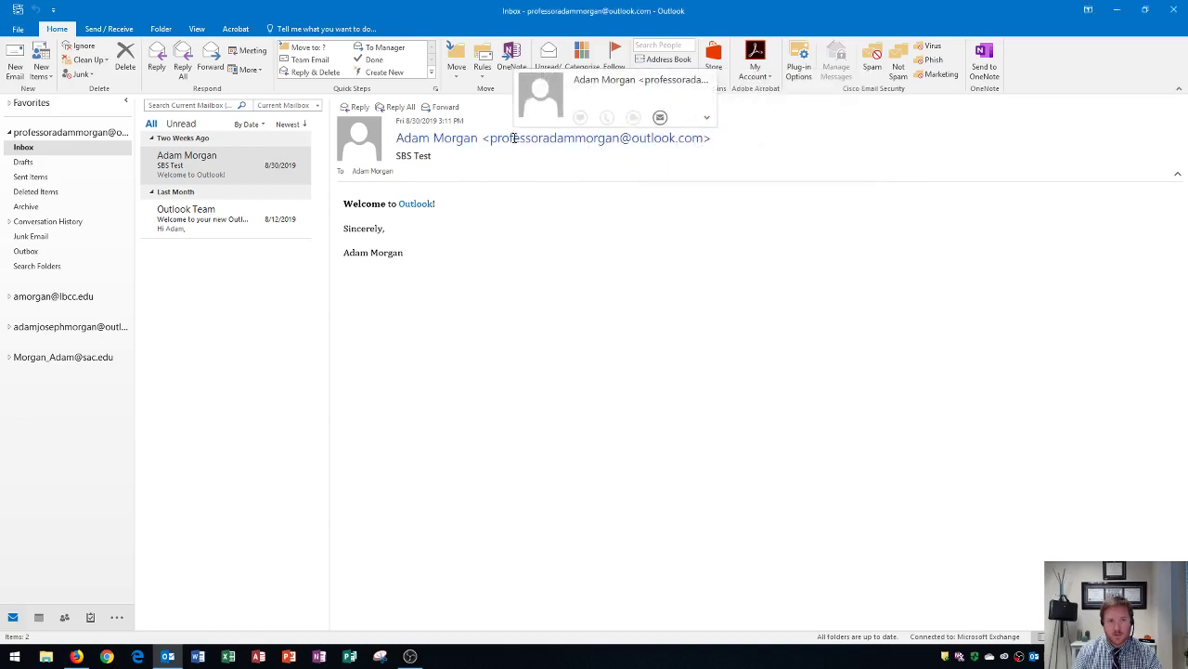
right_click(514, 139)
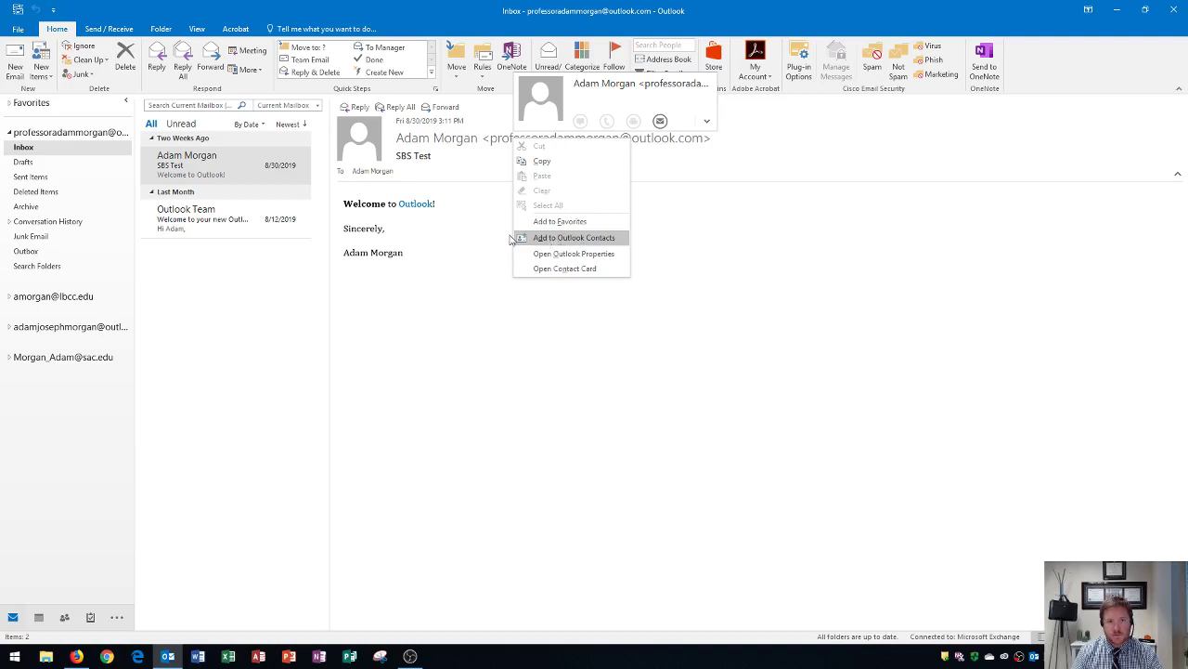
left_click(473, 324)
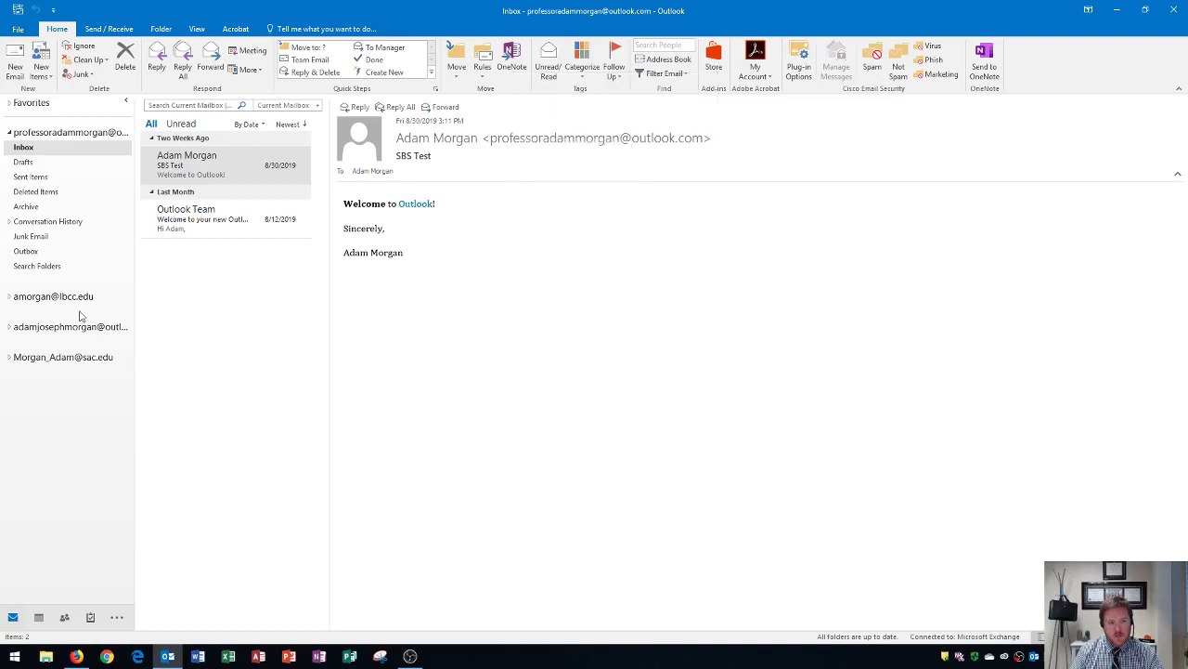
- Switch back to the People view showing the saved Bellows College Professor contact
left_click(65, 618)
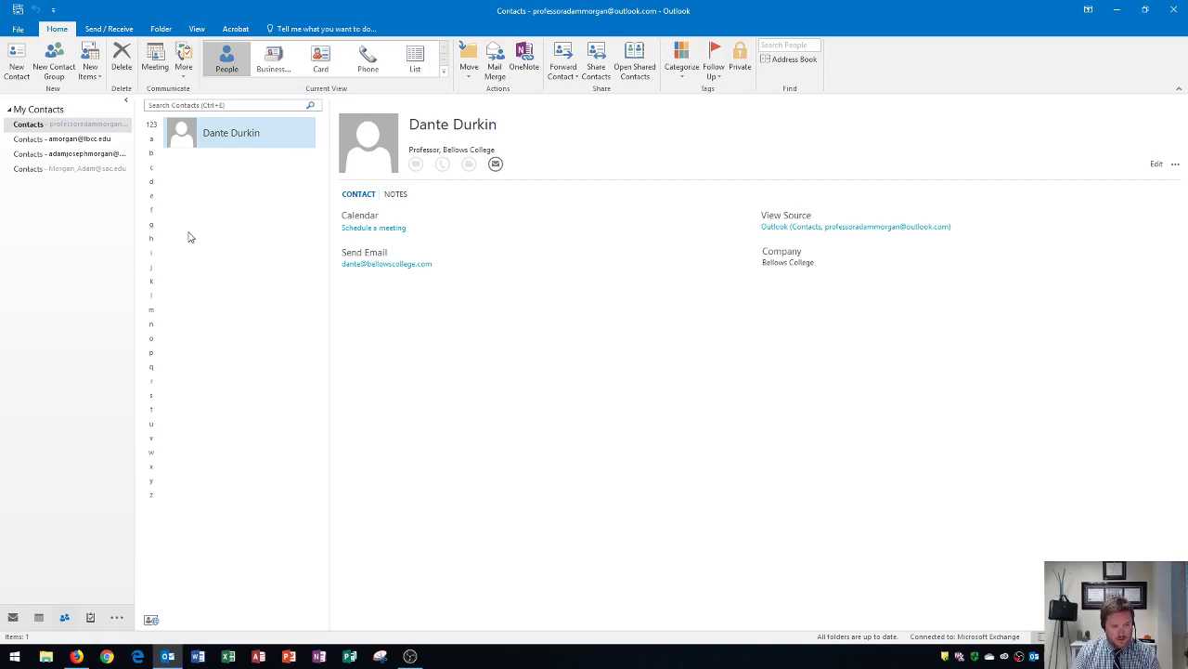
mouse_move(65, 620)
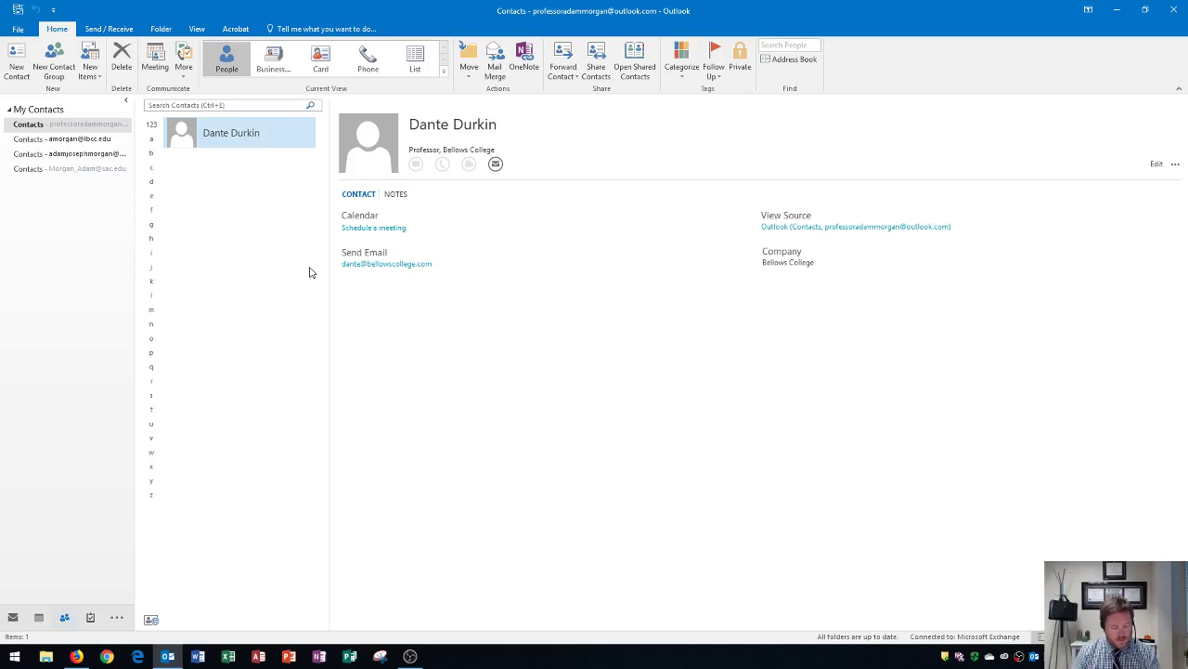
double_click(246, 139)
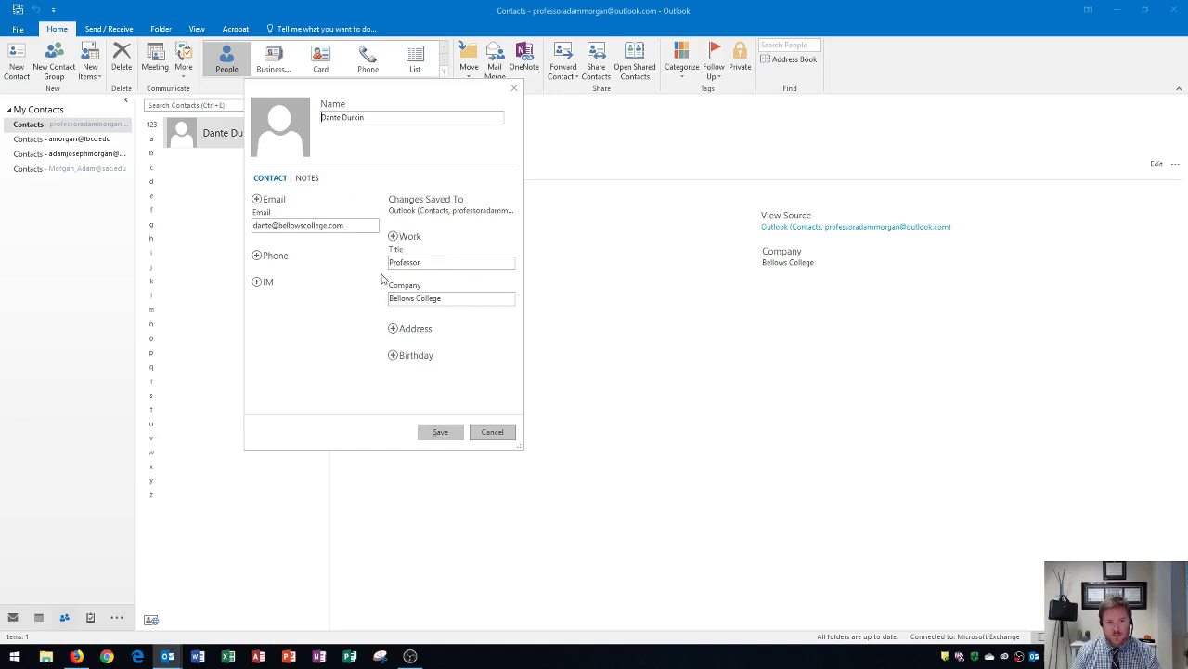
left_click(490, 431)
left_click(514, 88)
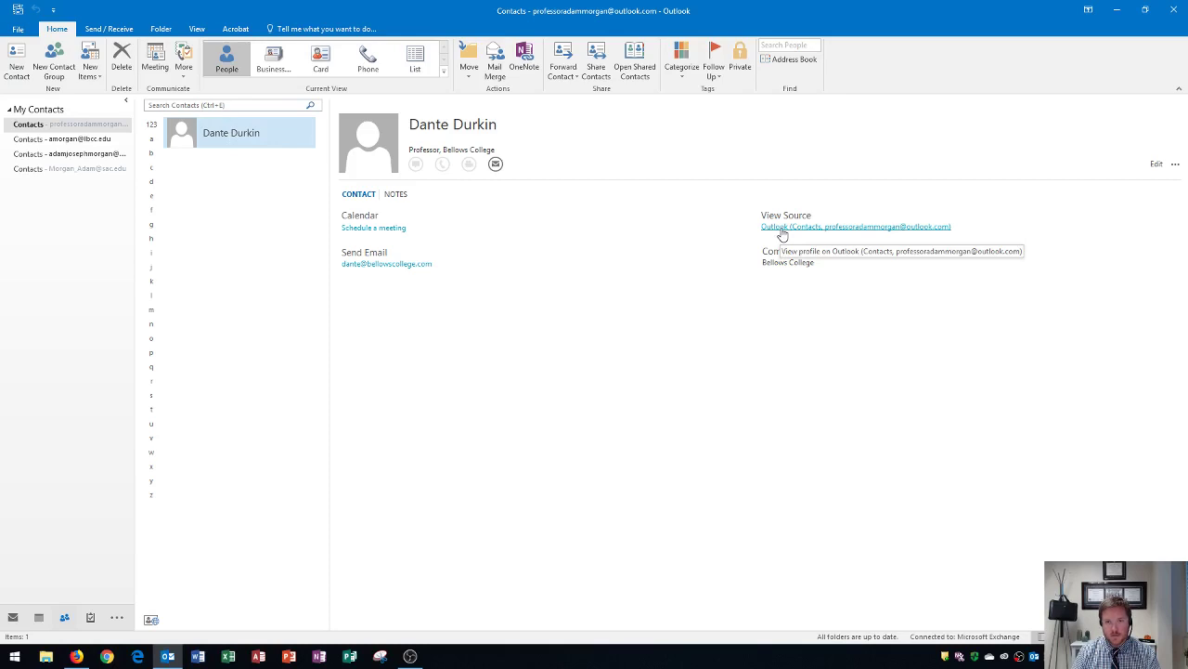
- Open the contact's full form through the Outlook (Contacts) view-source link
left_click(782, 230)
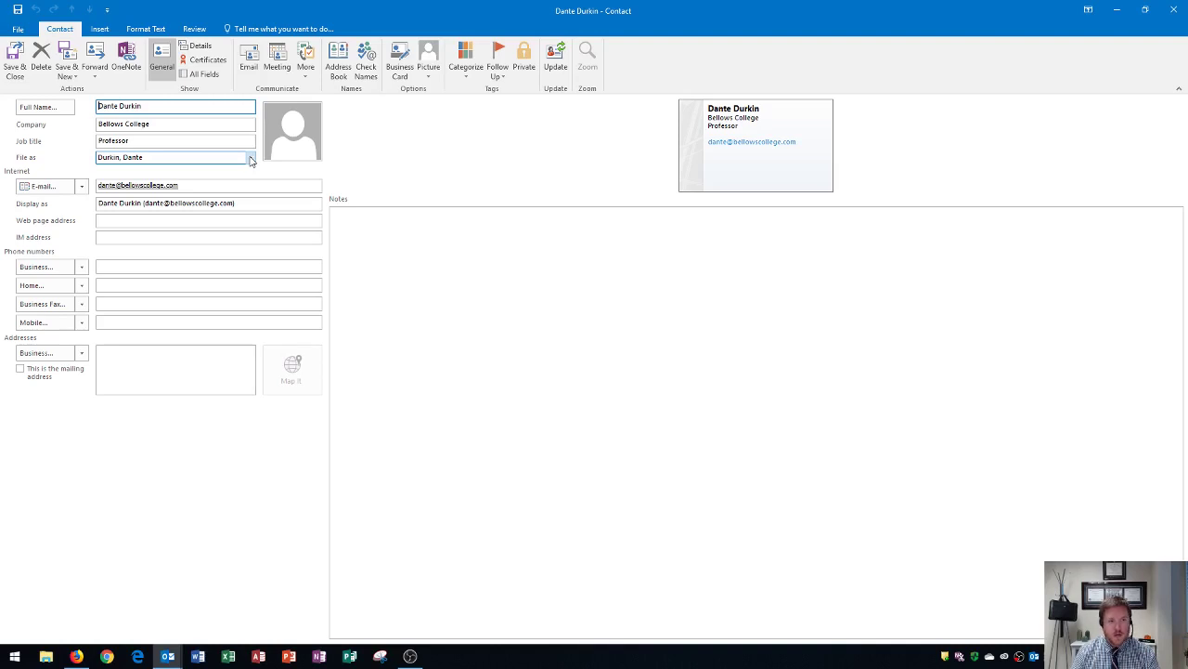
left_click(250, 159)
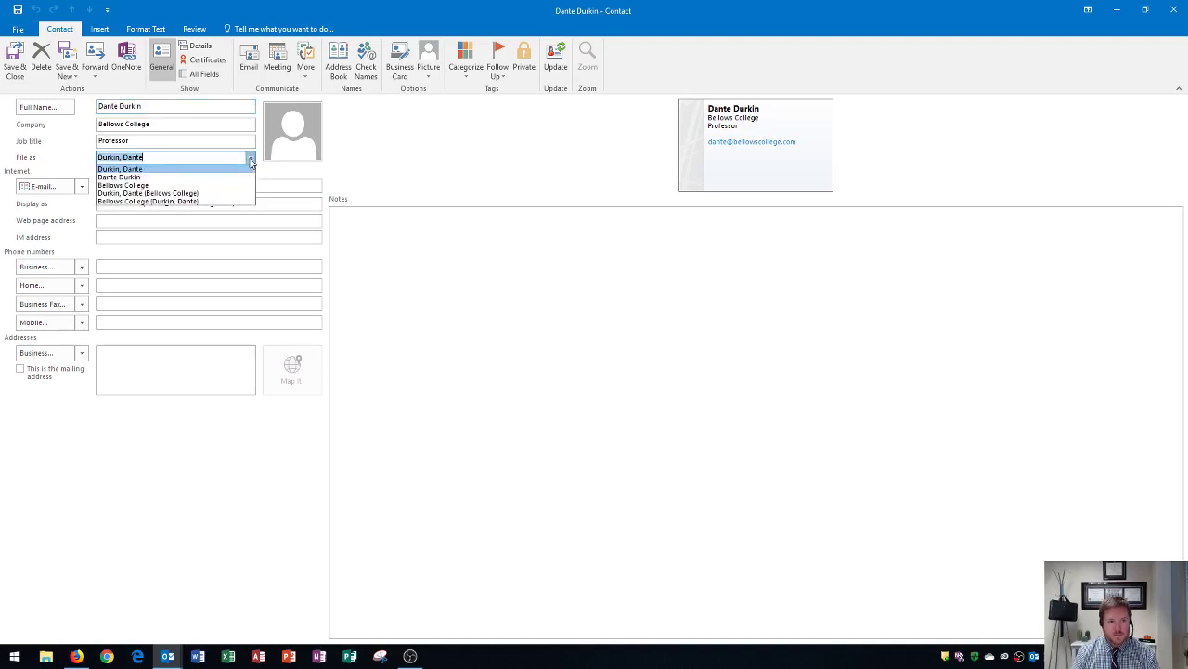
left_click(130, 186)
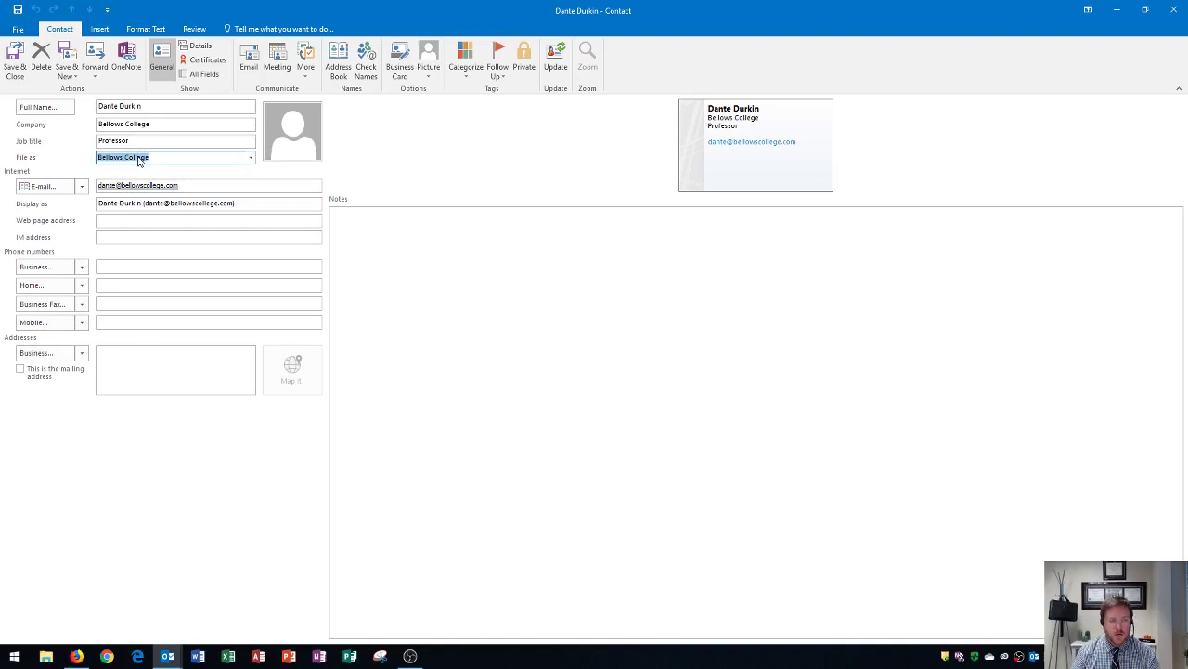
left_click(164, 156)
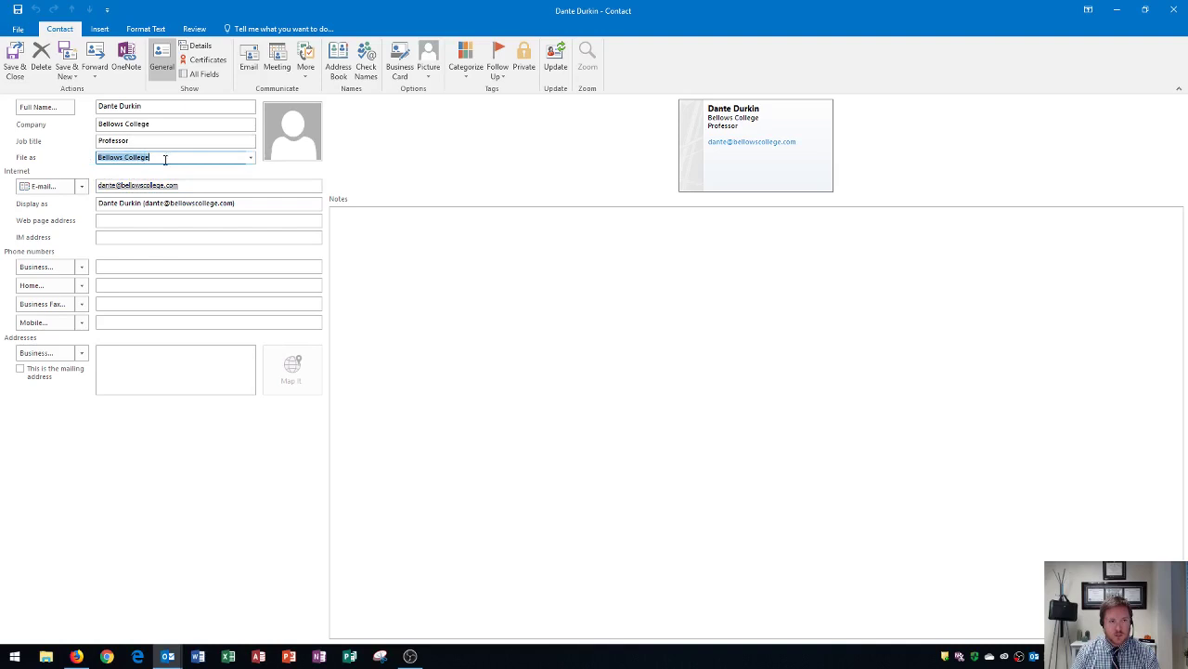
triple_click(135, 158)
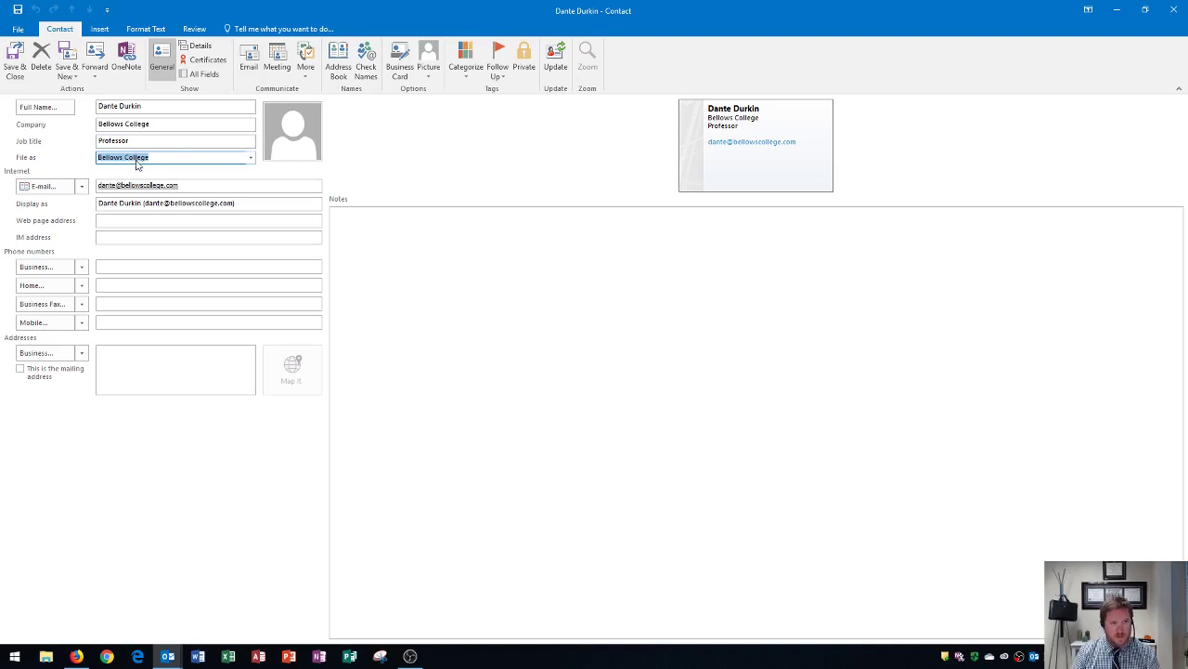
left_click(133, 220)
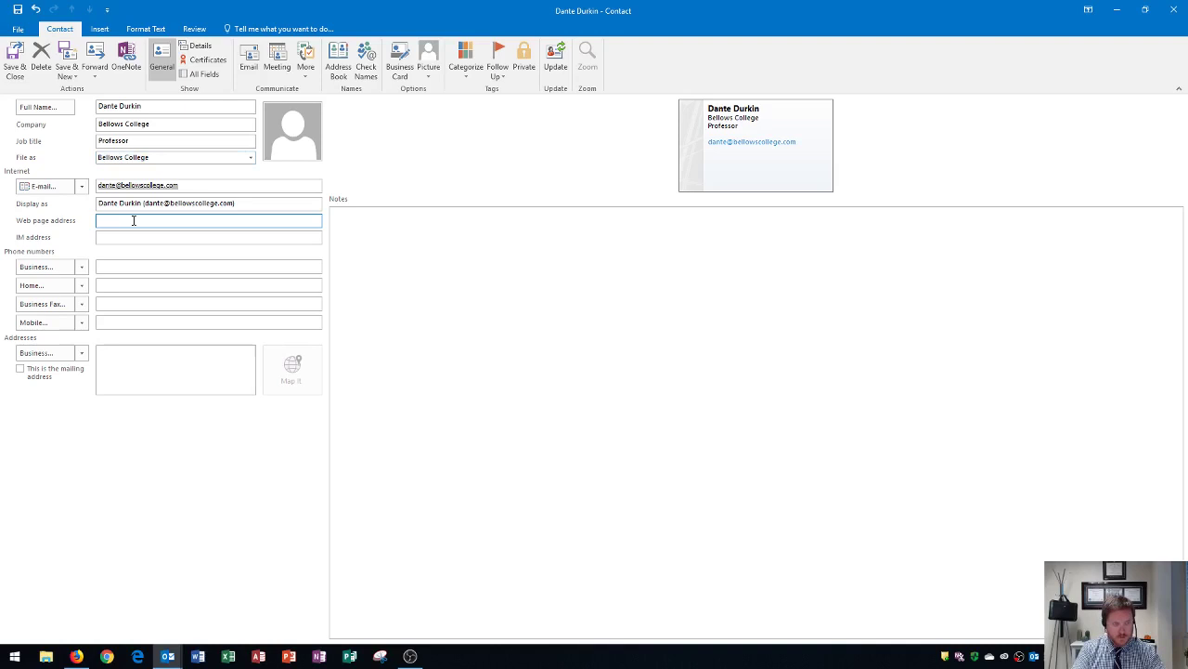
type("www.")
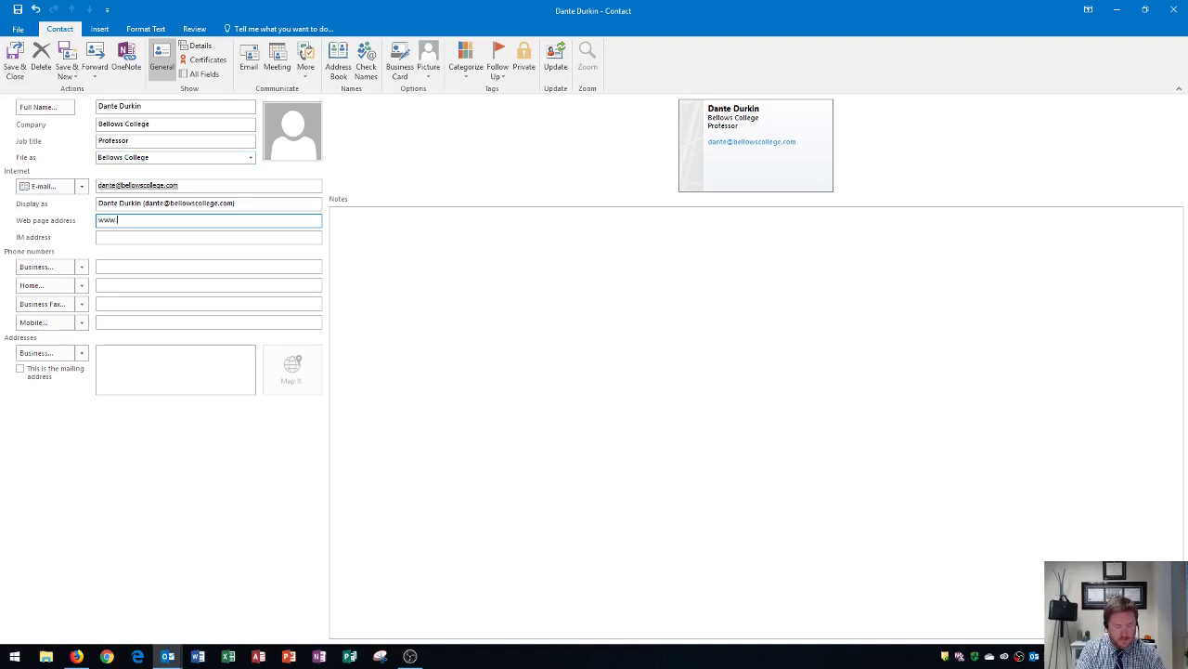
type("bellow")
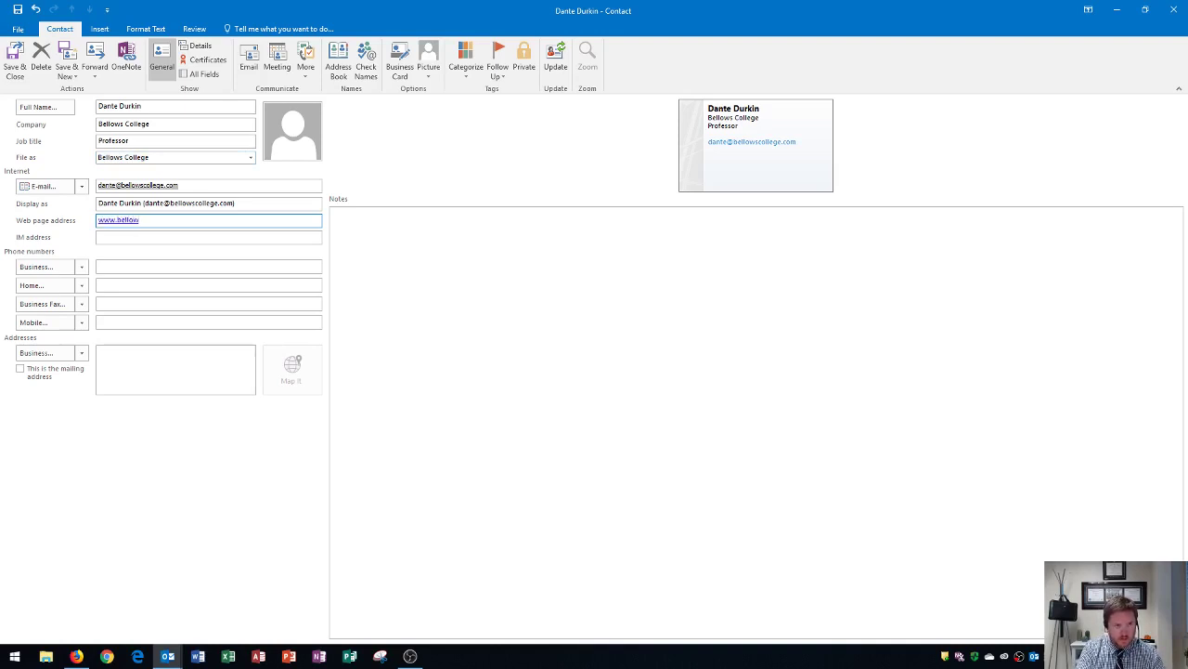
type("scollege.com")
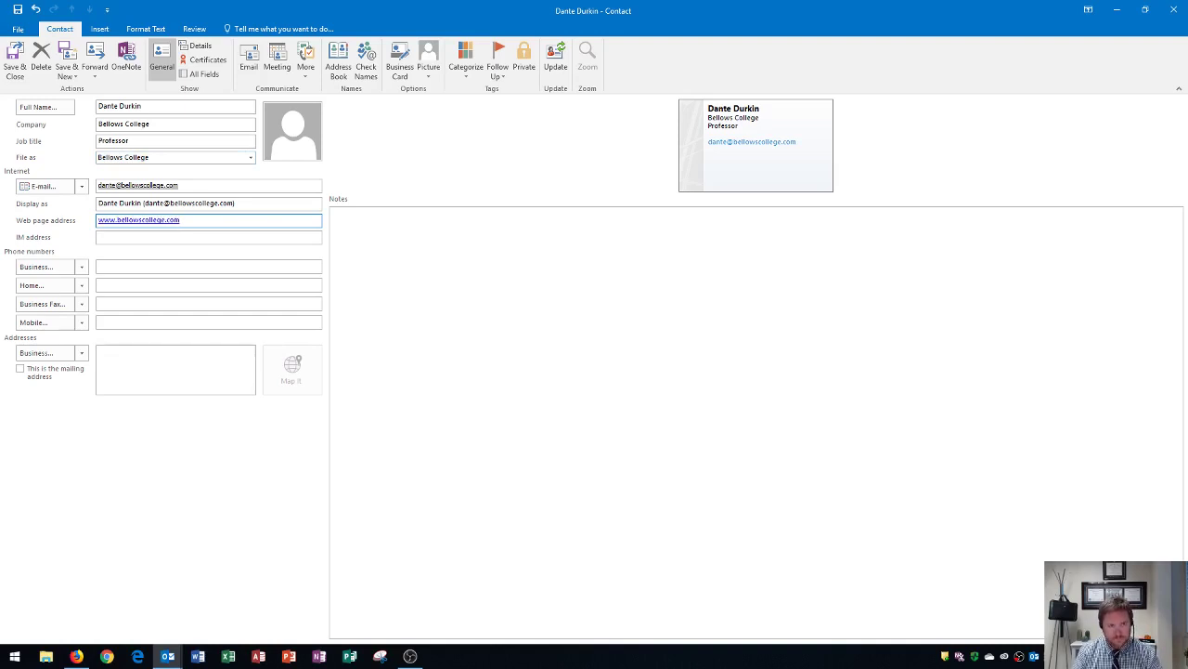
key("Tab")
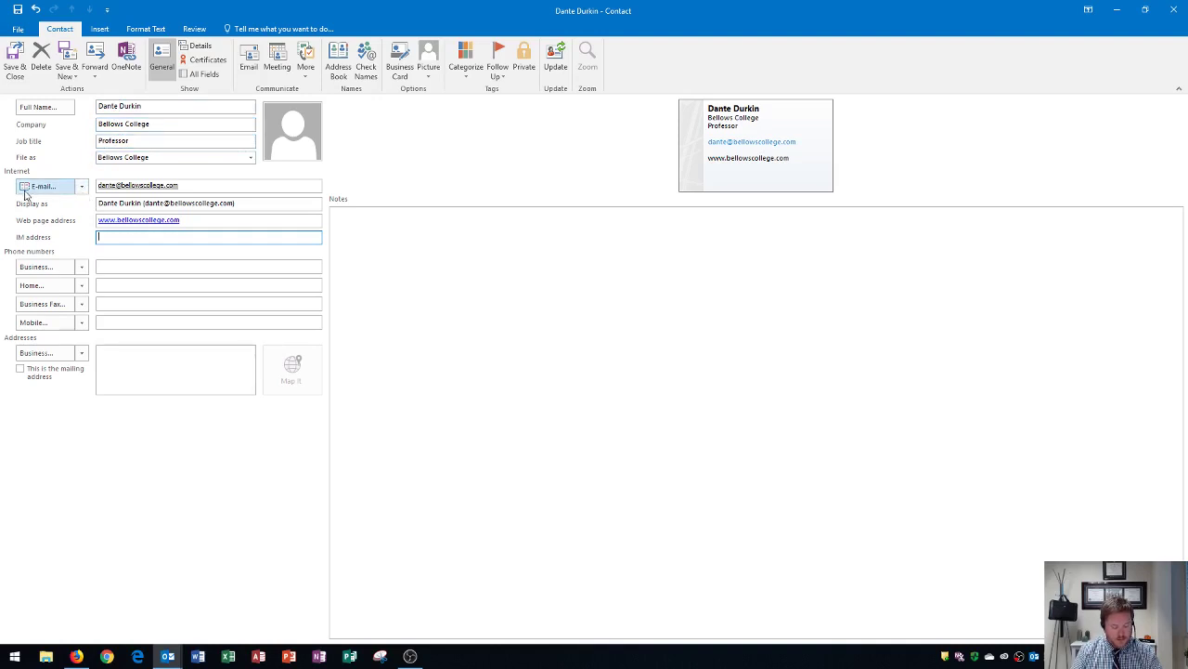
- Choose the E-mail 2 slot and type the contact's second e-mail address
left_click(81, 187)
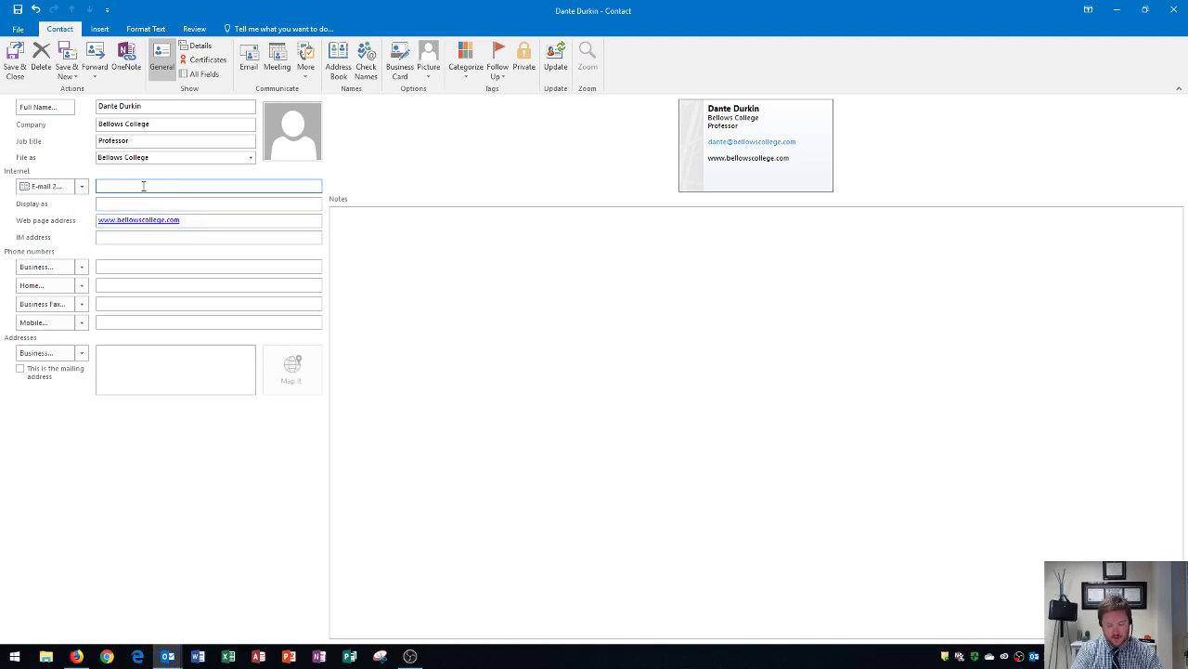
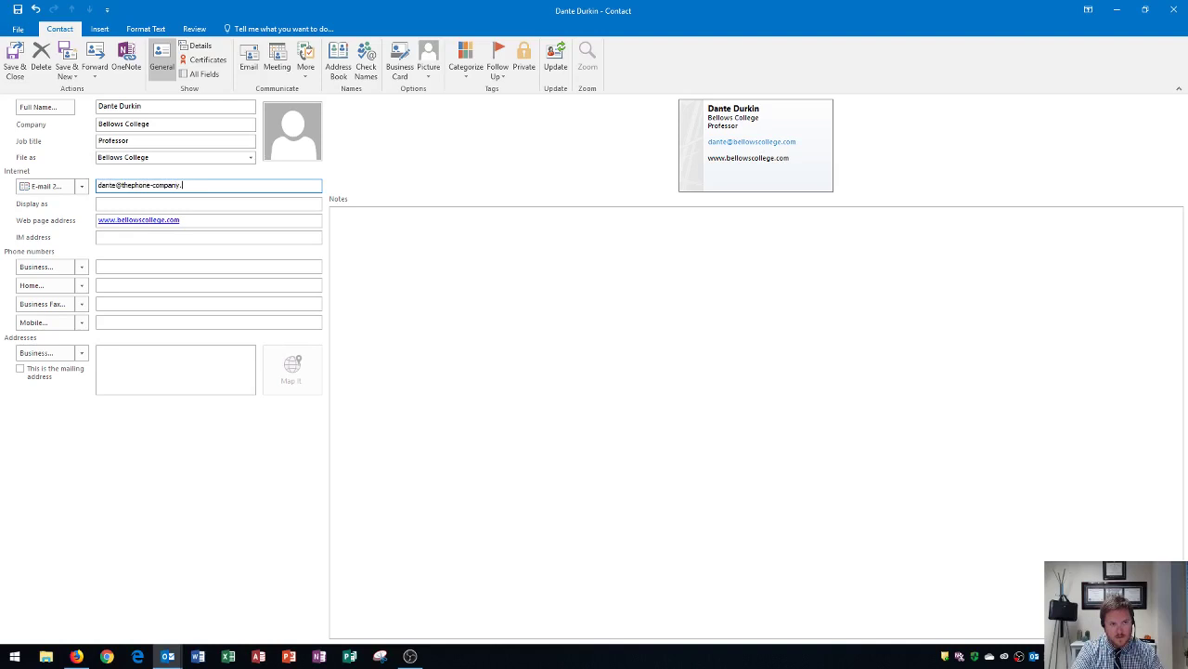
- Confirm the second e-mail and select the address portion of its display name
key("Tab")
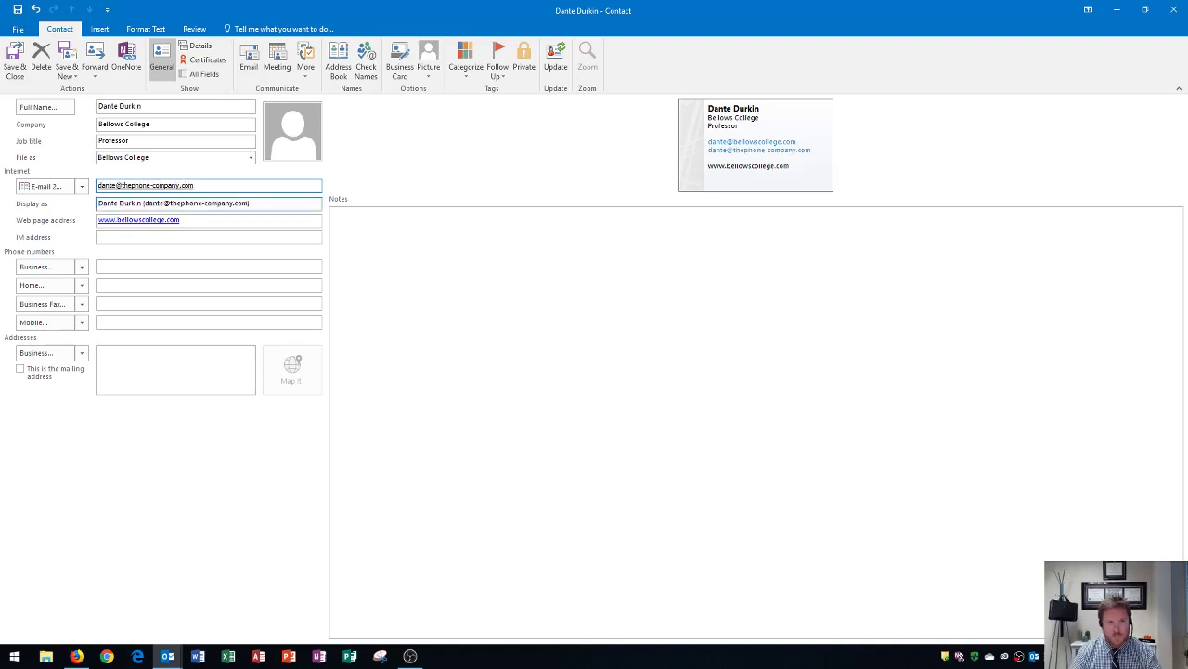
left_click(123, 184)
left_click(121, 202)
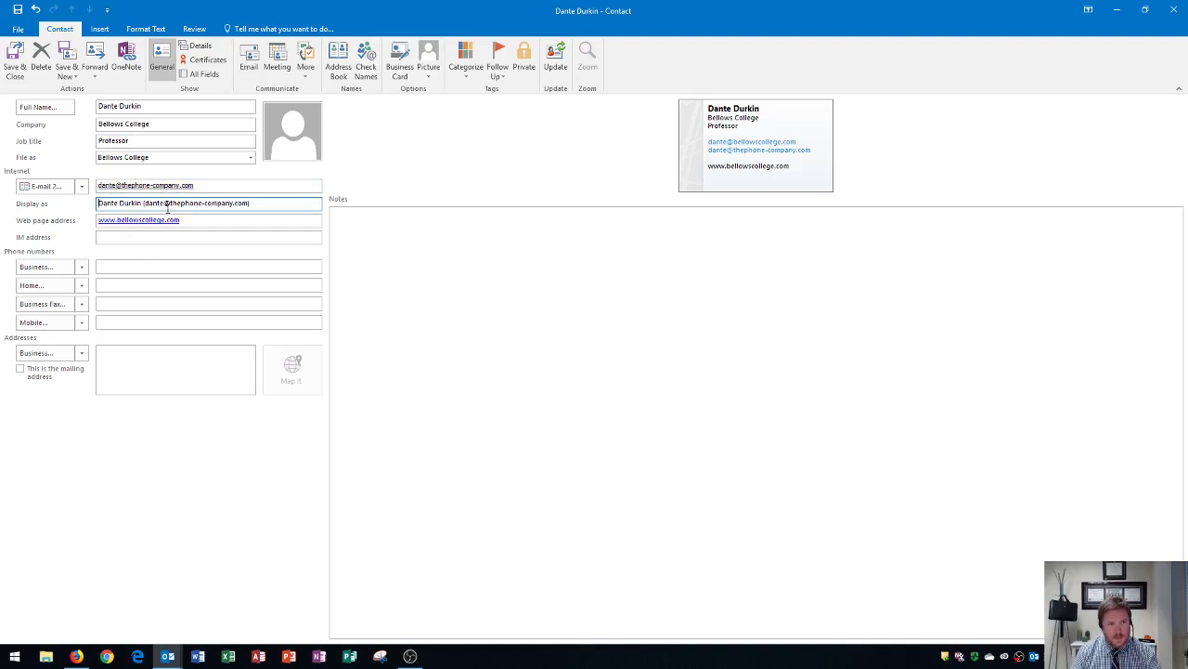
key("Home")
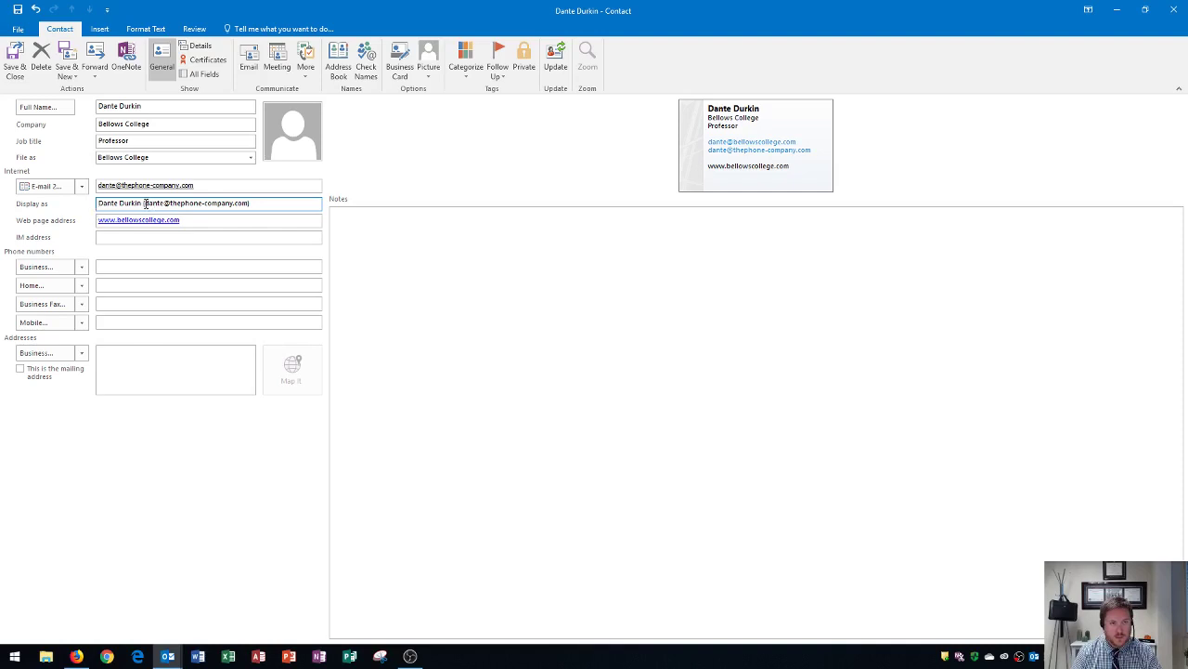
left_click_drag(172, 202, 246, 204)
- Replace the selected address with Home so the display name ends in (Home)
left_click(243, 240)
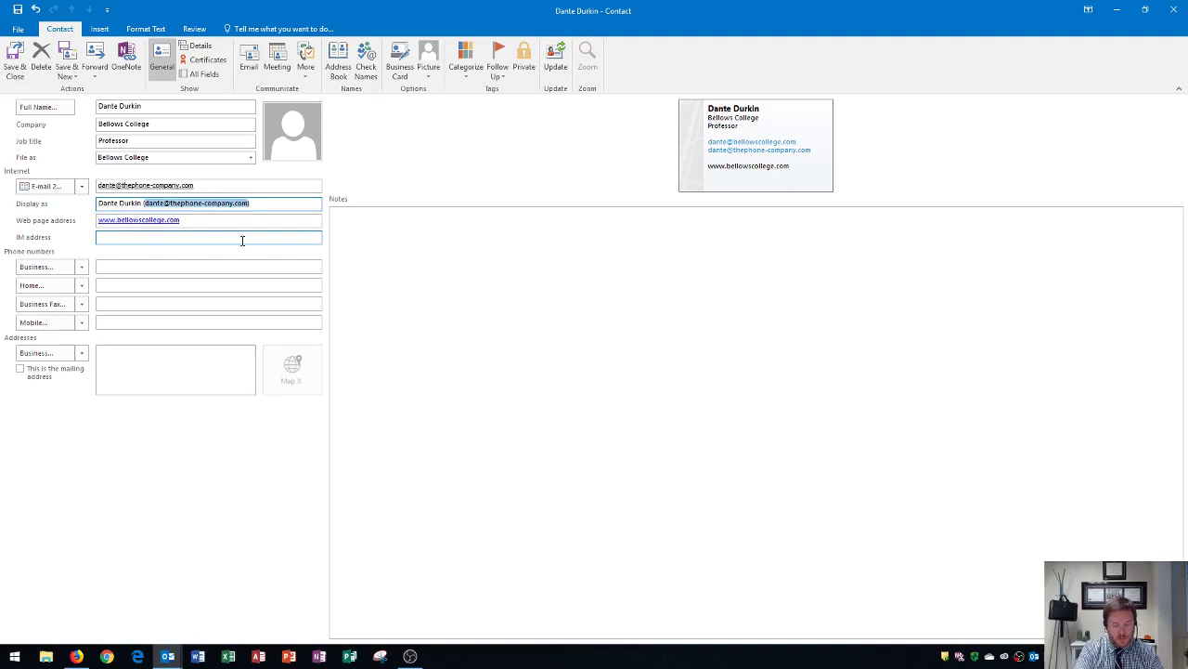
type("Ho")
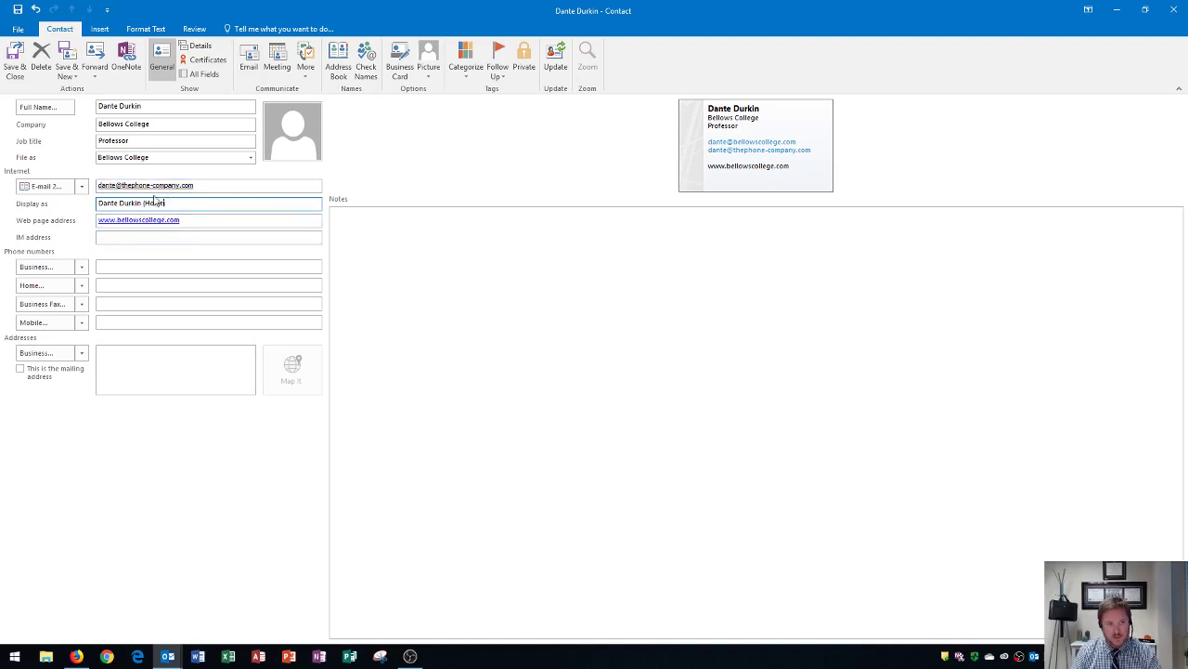
type("me)")
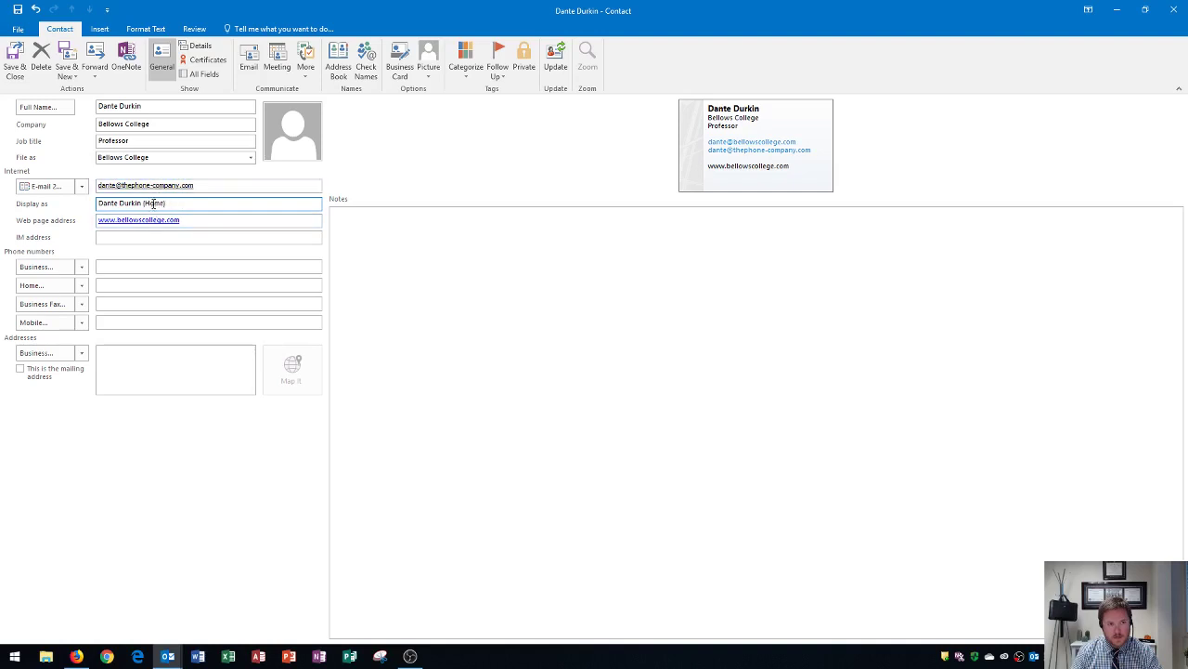
key("BackSpace")
key("BackSpace")
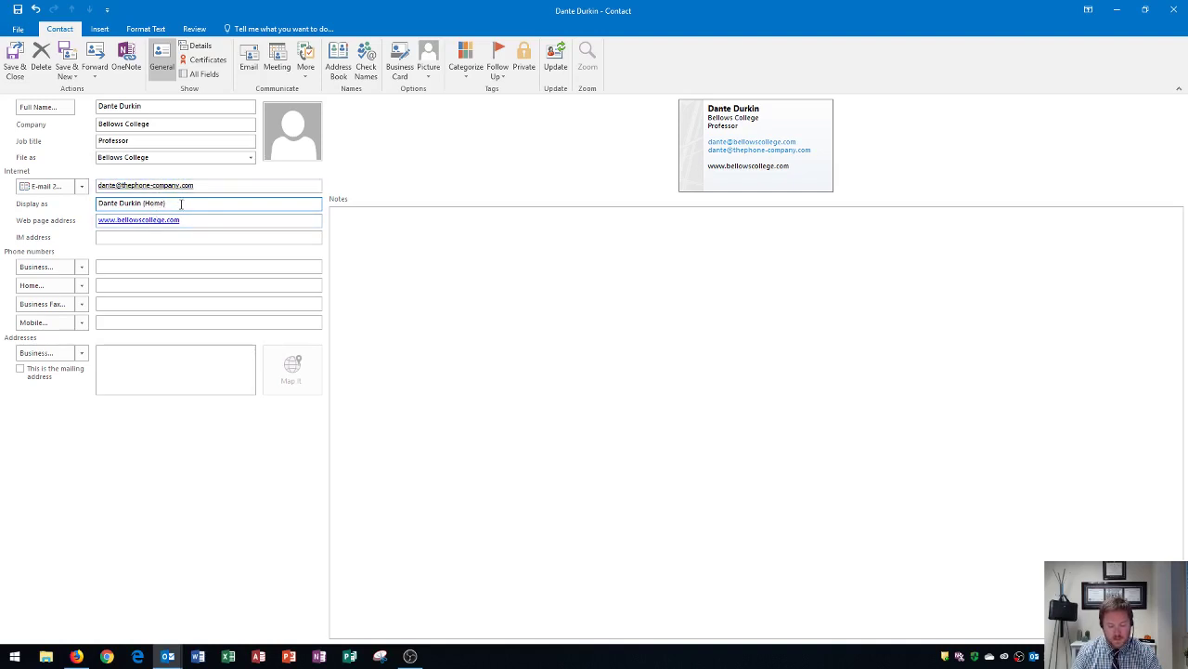
key("BackSpace")
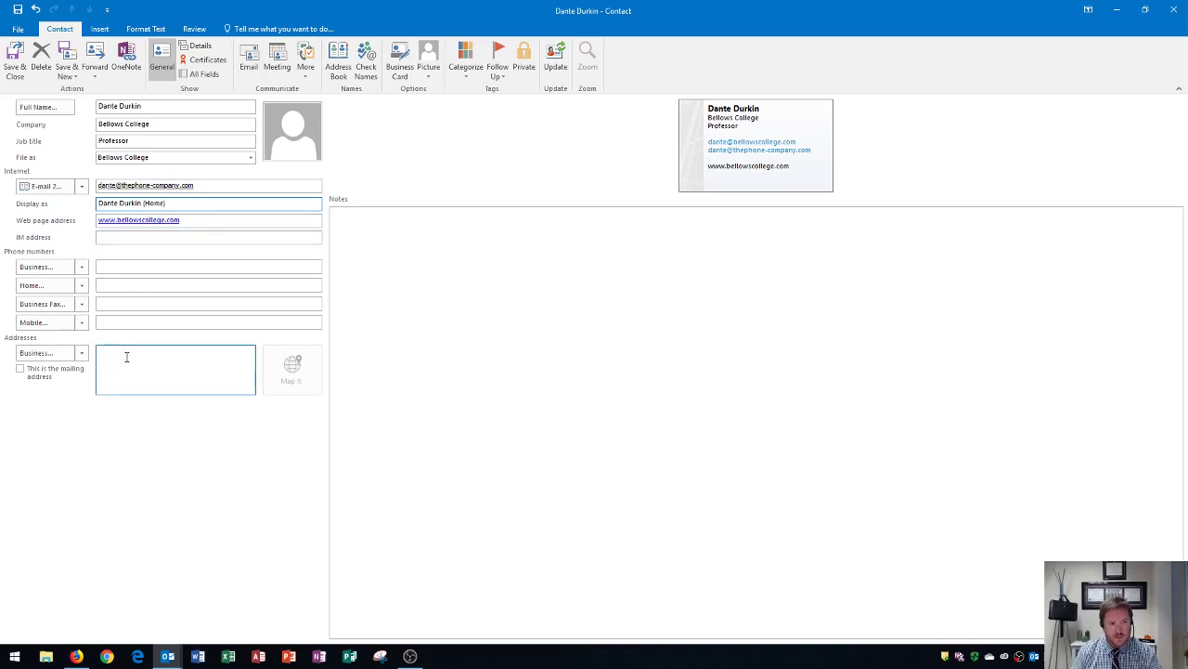
- Enter the business street address and dismiss the address check unchanged
left_click(130, 362)
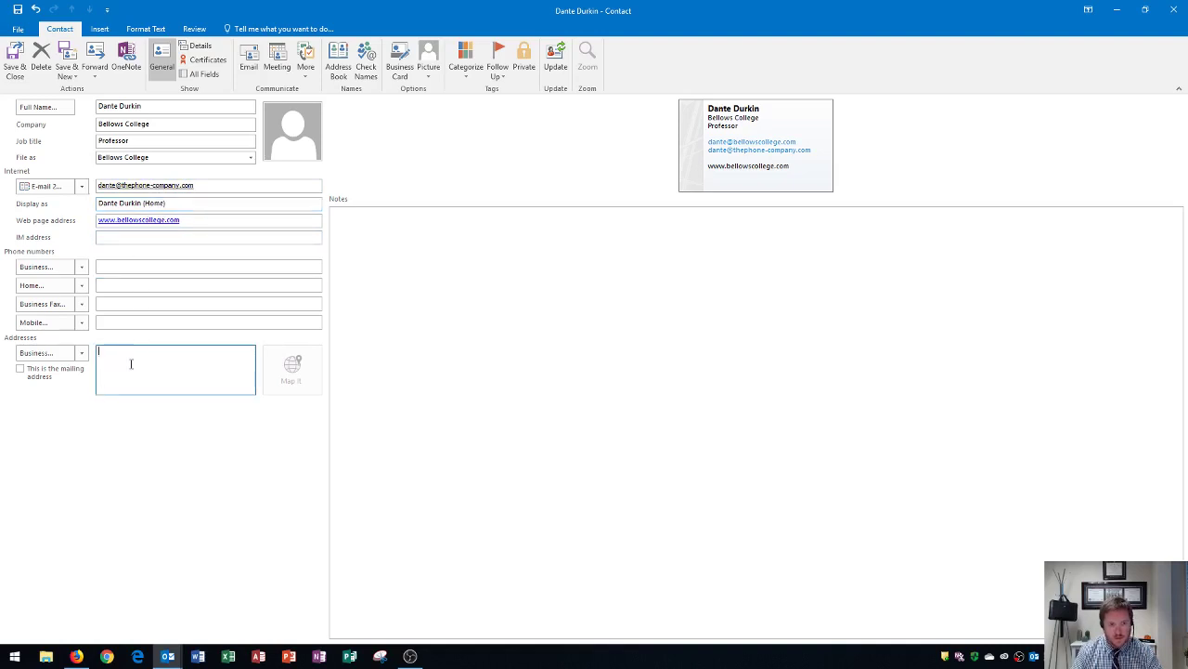
type("123 ")
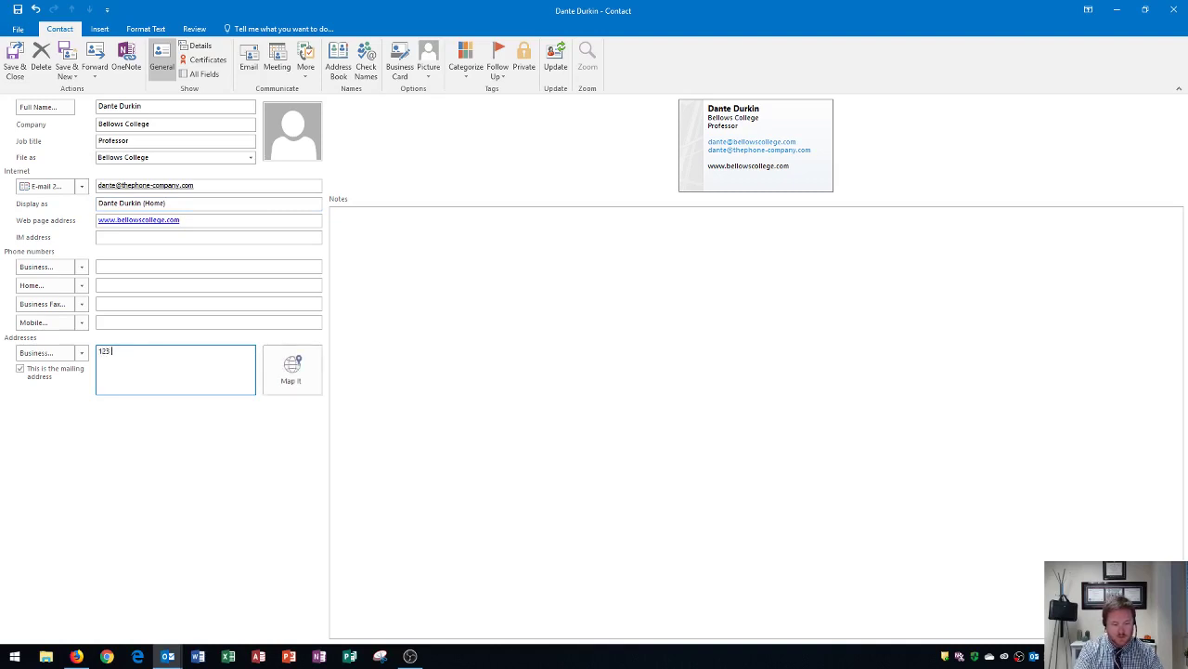
type("Main St")
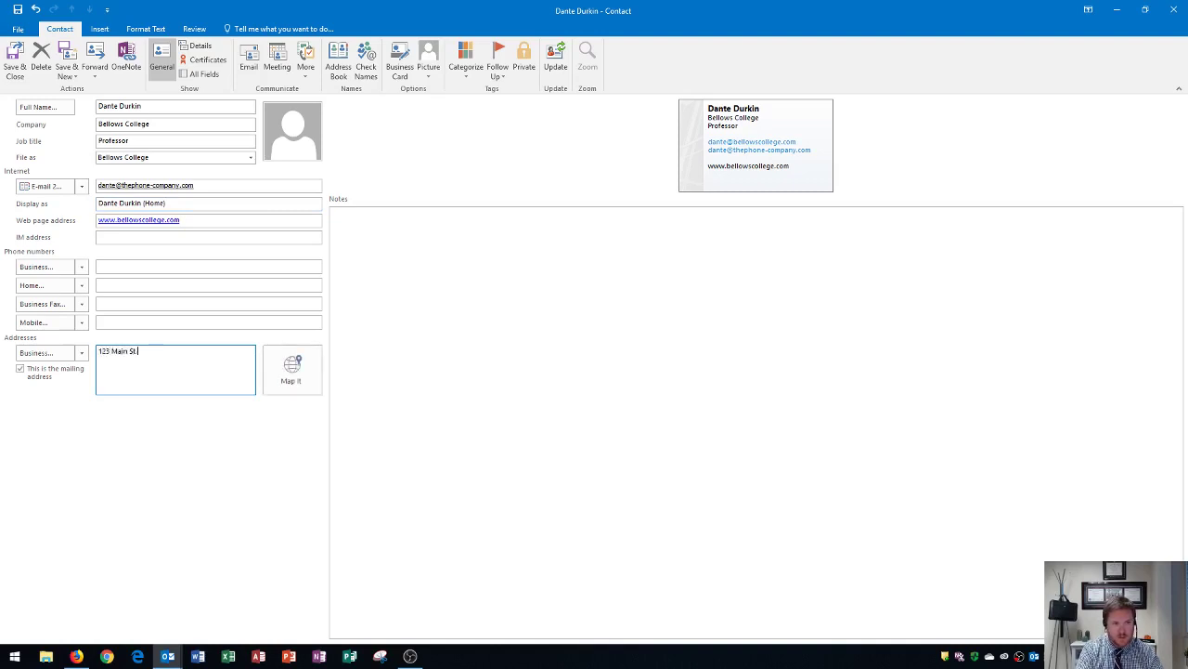
type(".")
key("Tab")
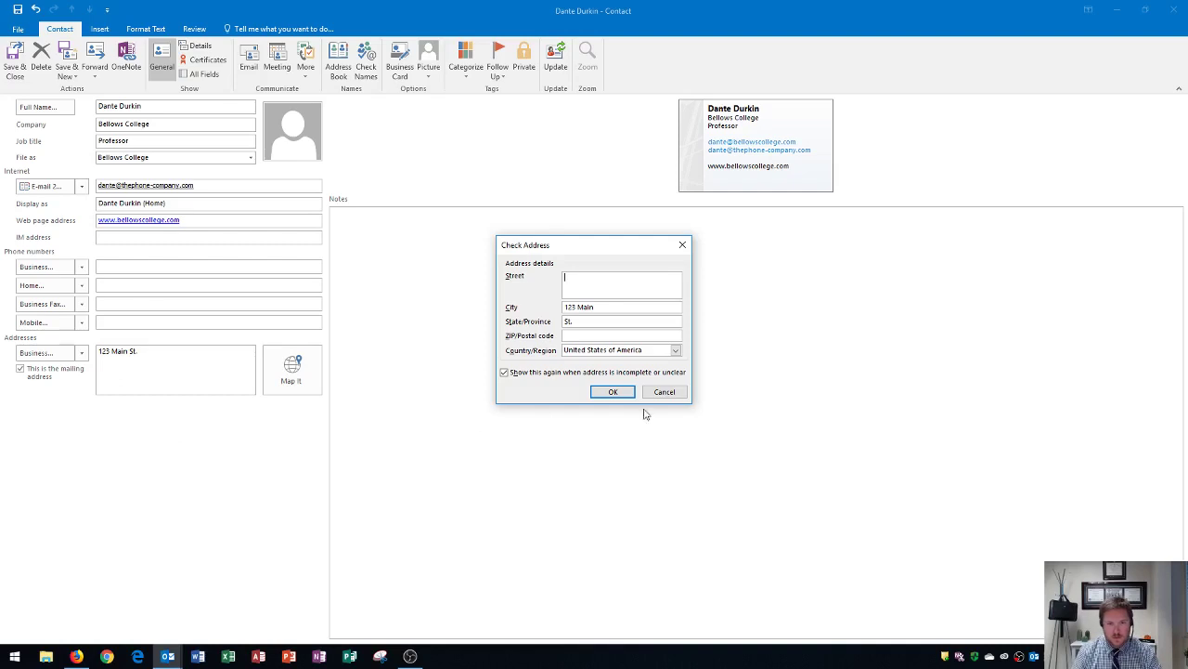
left_click(665, 392)
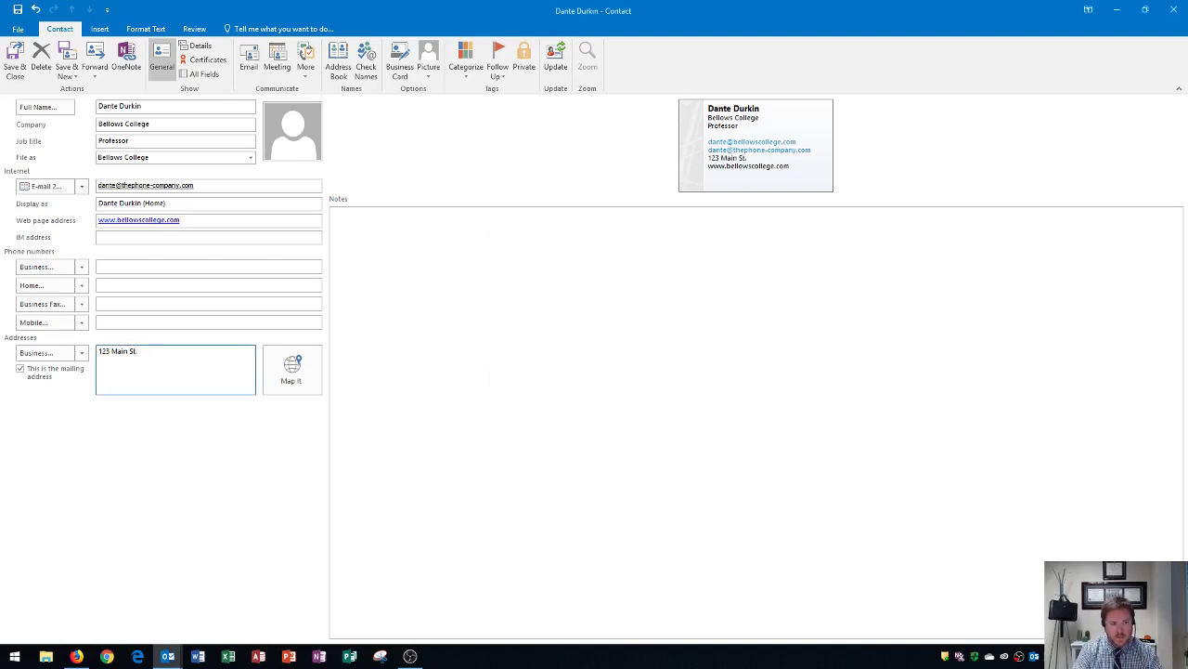
- Add the city and state line, then map the business address via Check Address
key("Return")
type("New Yo")
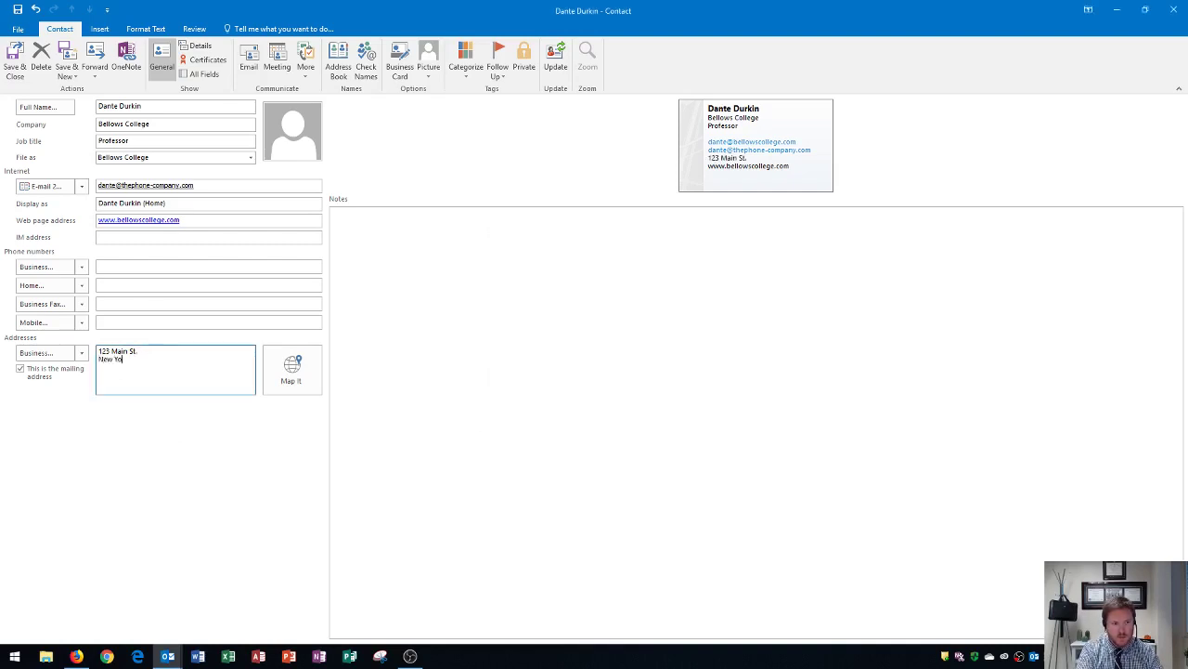
type("rk New")
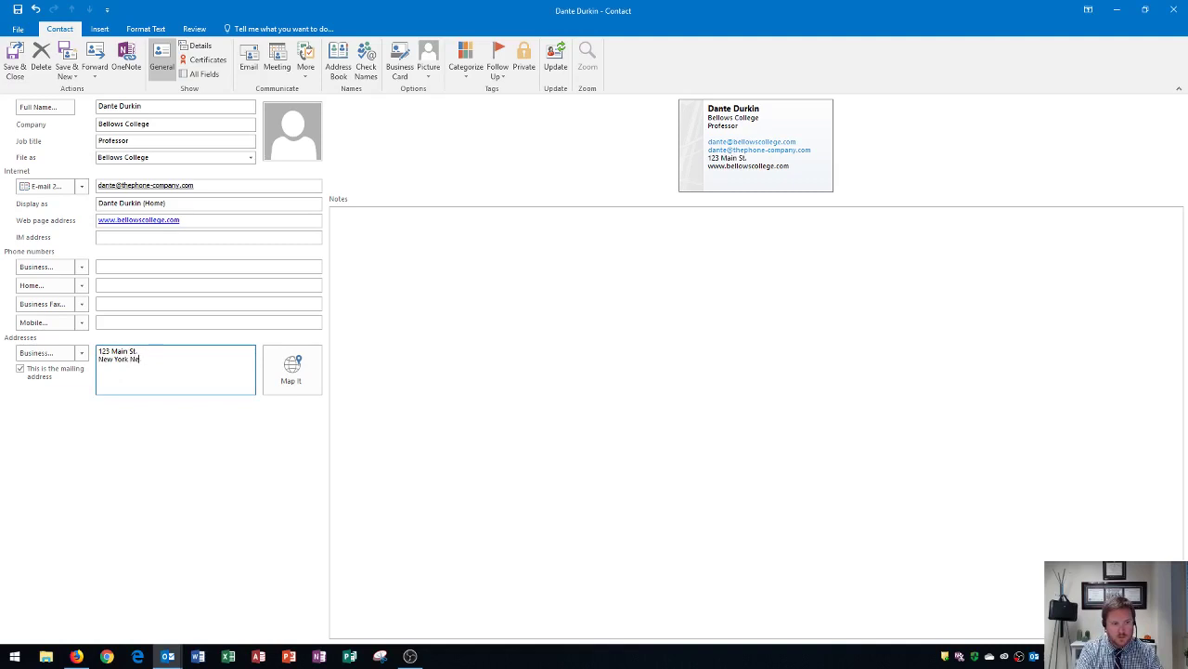
key("BackSpace")
key("BackSpace")
key("BackSpace")
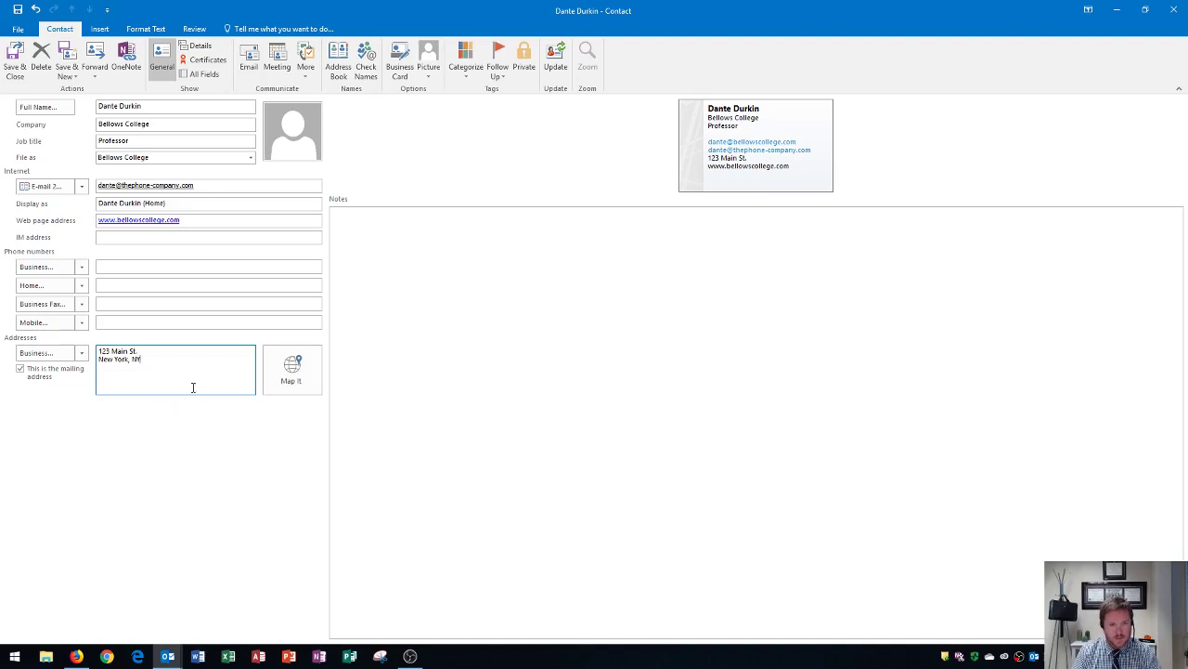
left_click(295, 371)
left_click(573, 336)
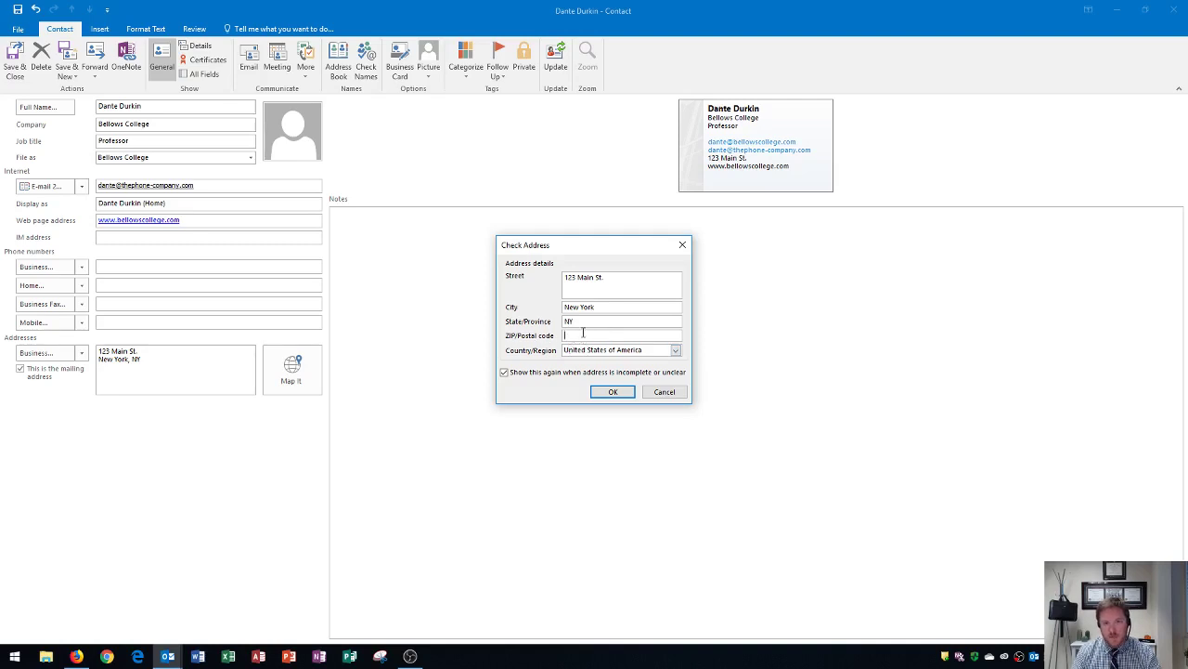
left_click(612, 393)
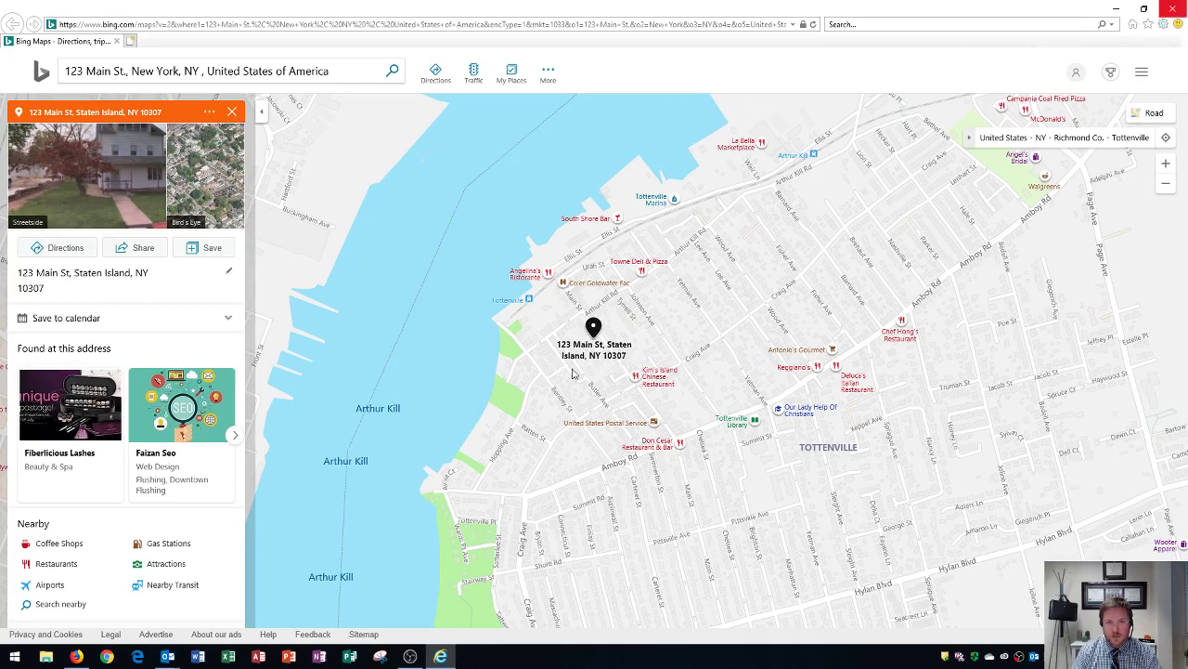
- Close the Bing Maps browser window after reading the ZIP code
left_click(1172, 10)
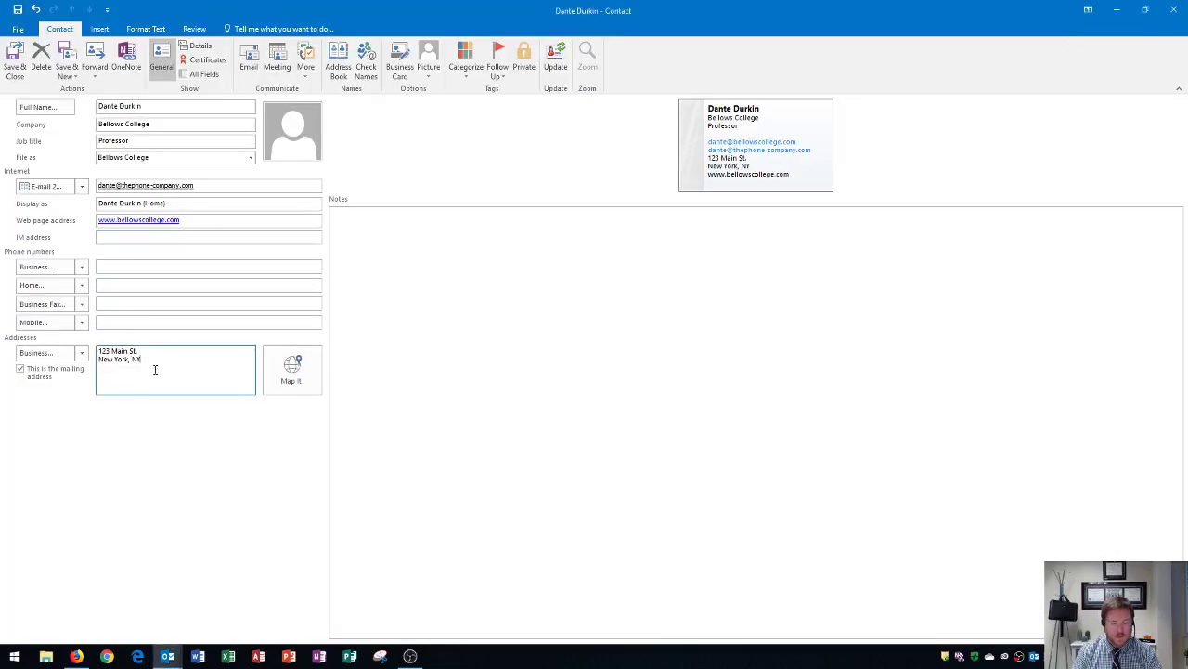
- Append the ZIP code, switch the display back to E-mail, and save the contact
type("10307")
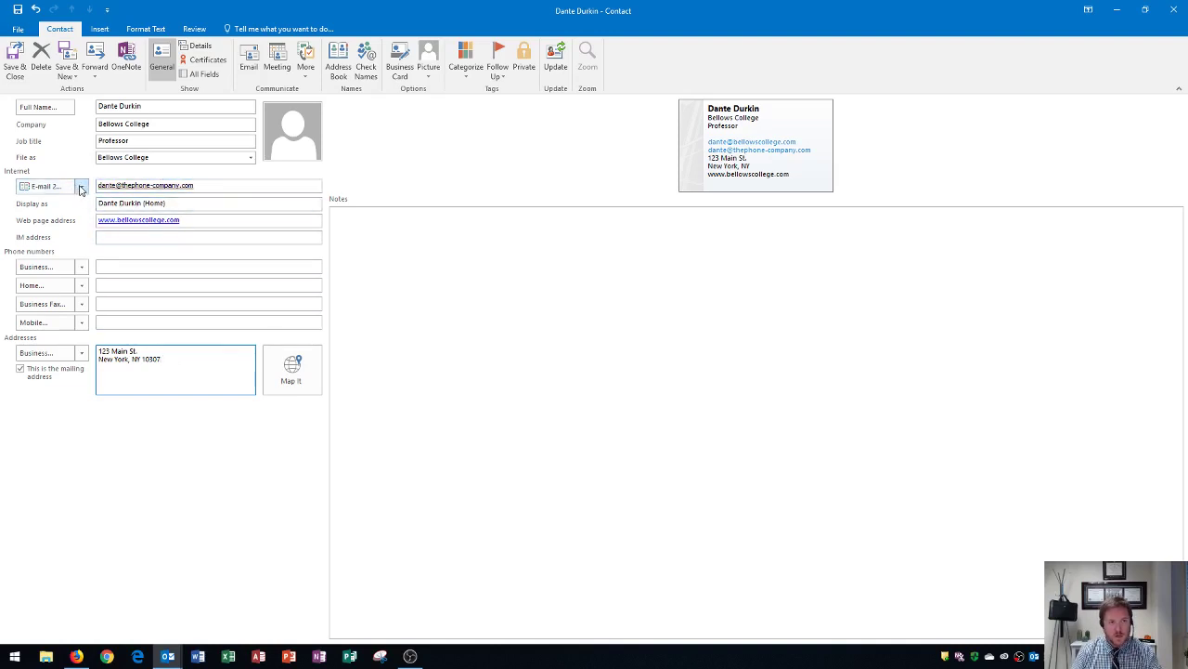
left_click(82, 186)
left_click(107, 204)
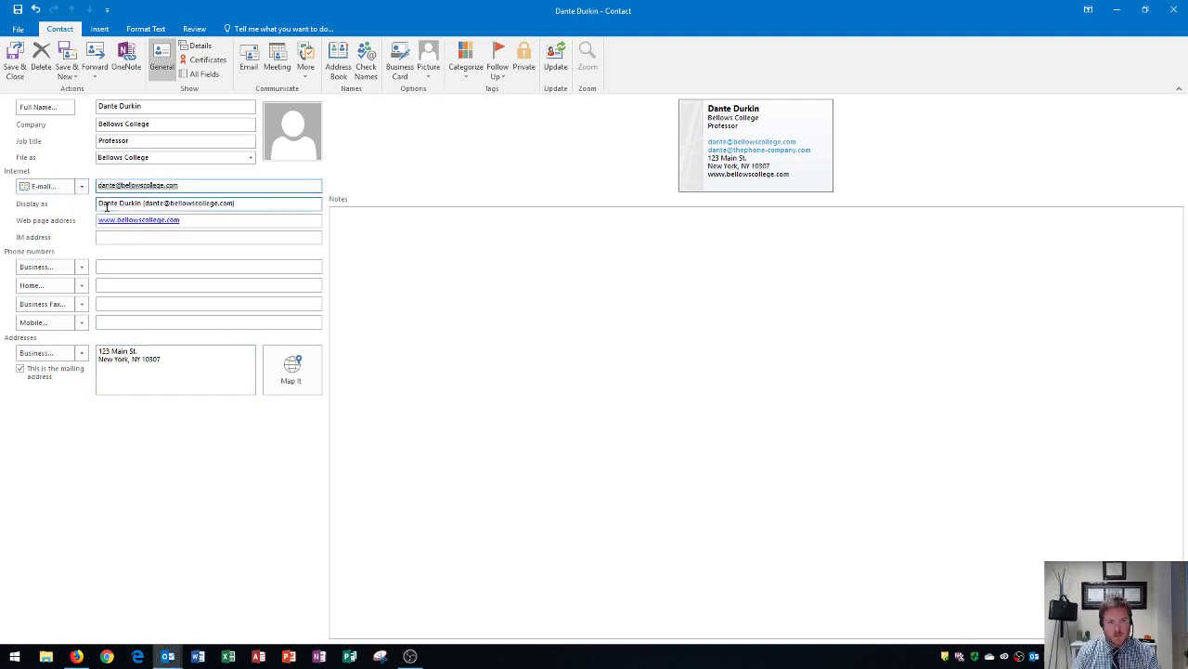
left_click(15, 71)
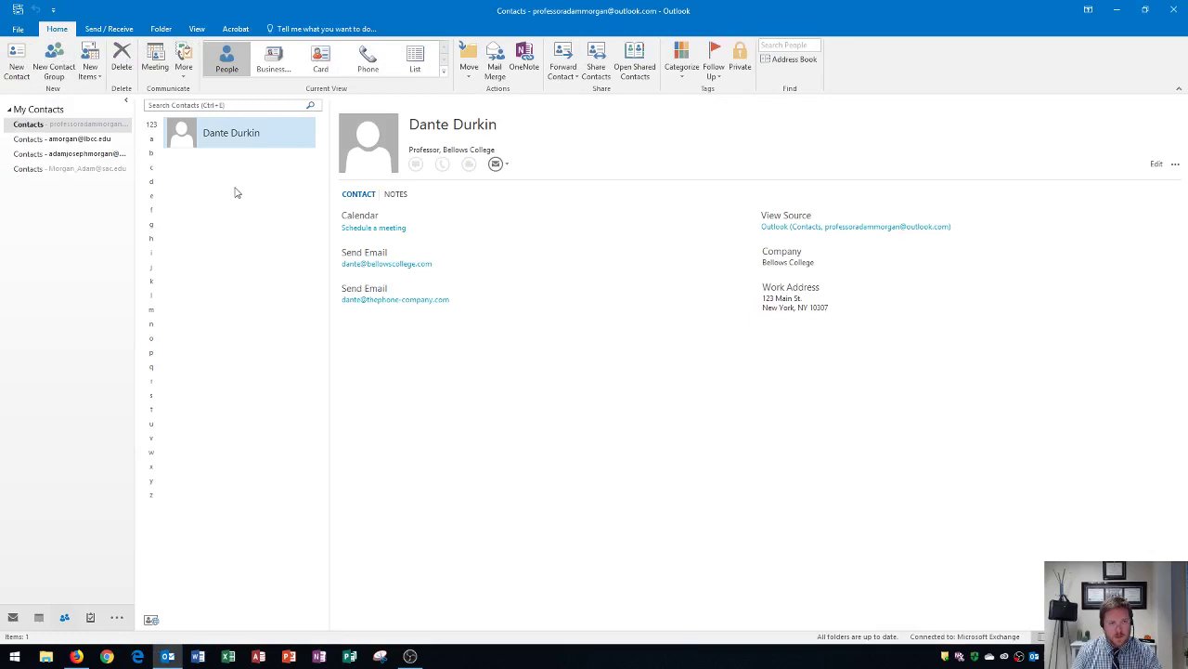
- Start a new contact and enter the contact's full name
left_click(17, 67)
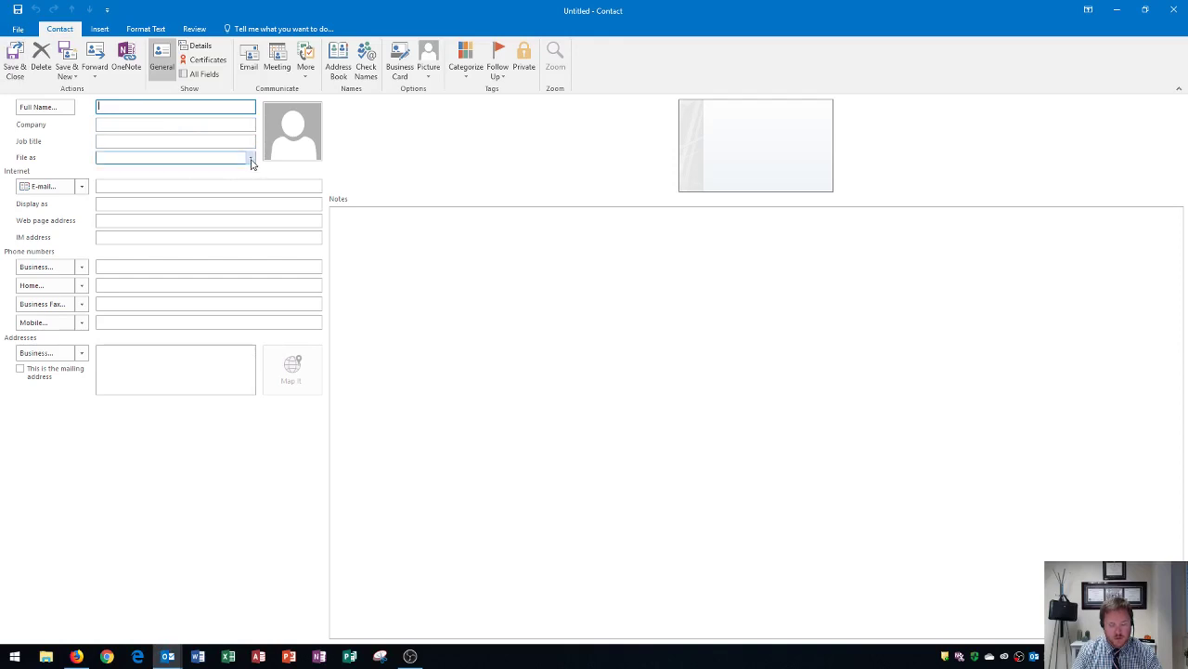
left_click(250, 160)
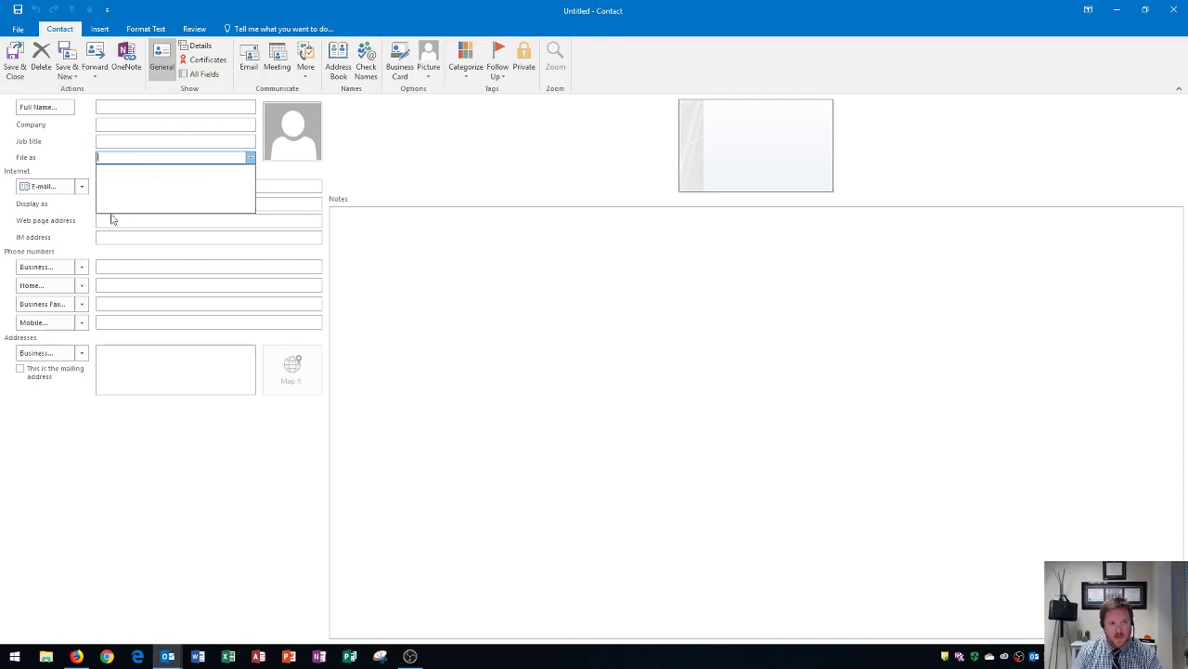
left_click(127, 106)
left_click(127, 106)
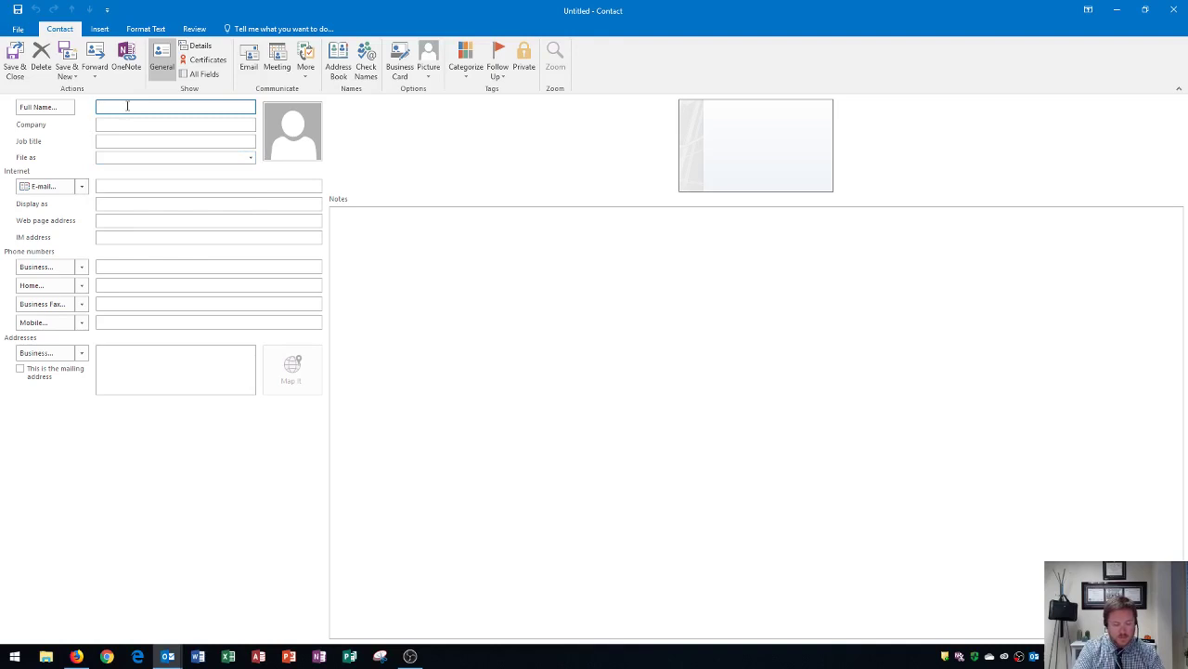
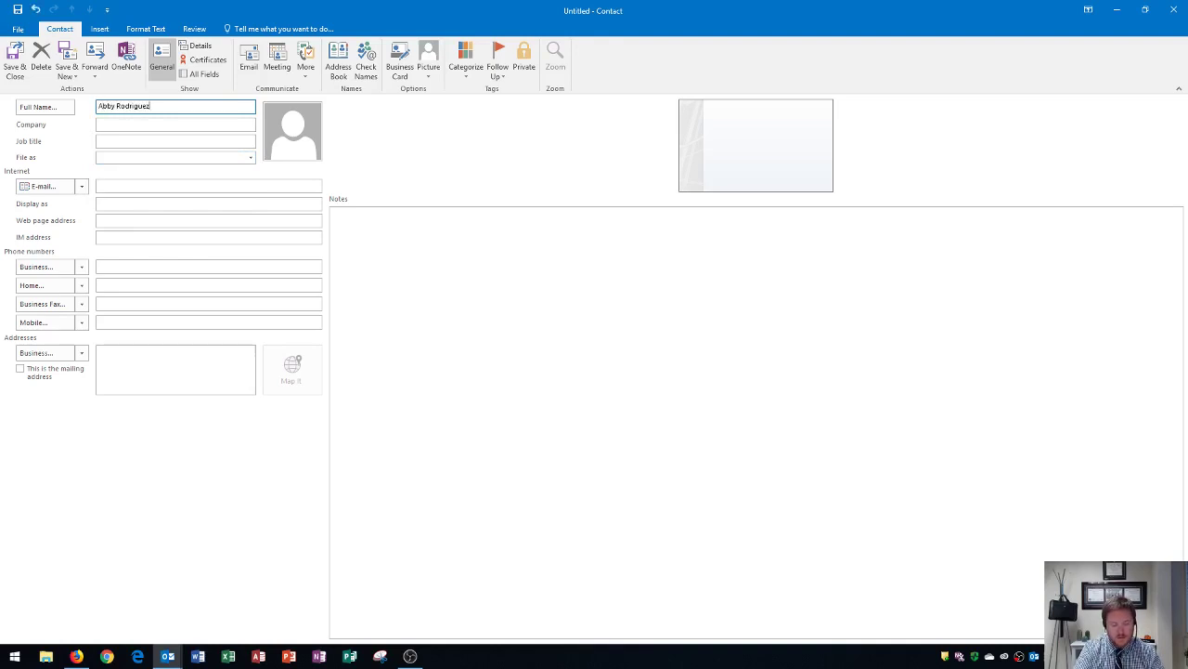
key("Tab")
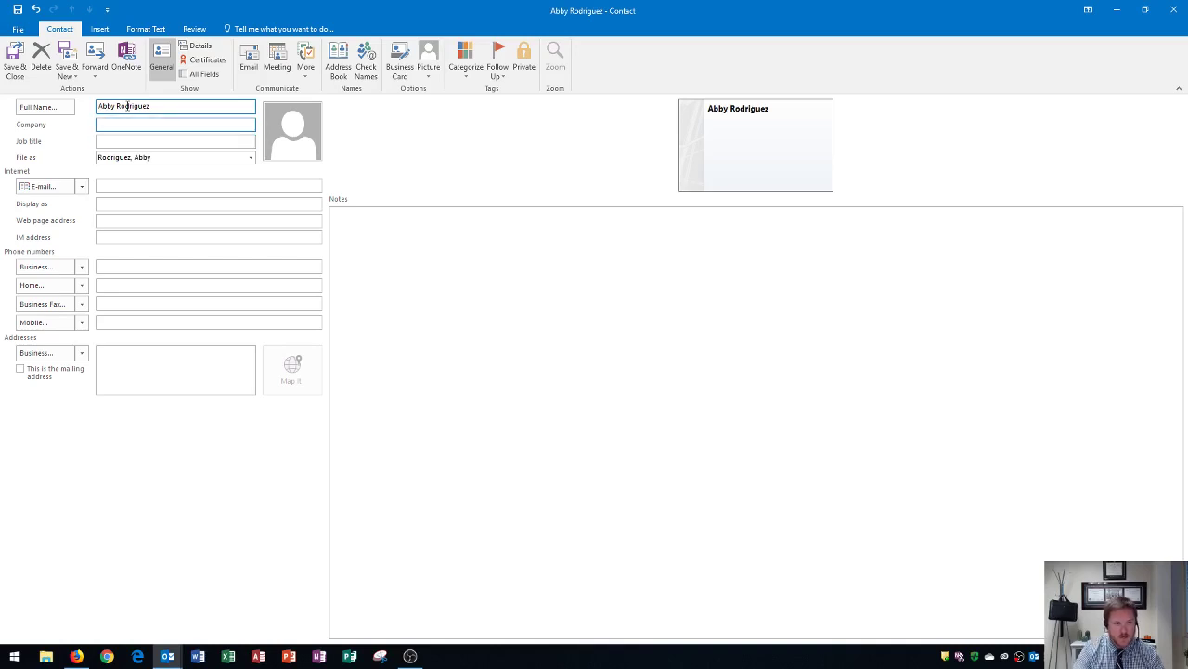
- Enter company Bellows College and job title Dean of Students
left_click(250, 157)
left_click(250, 157)
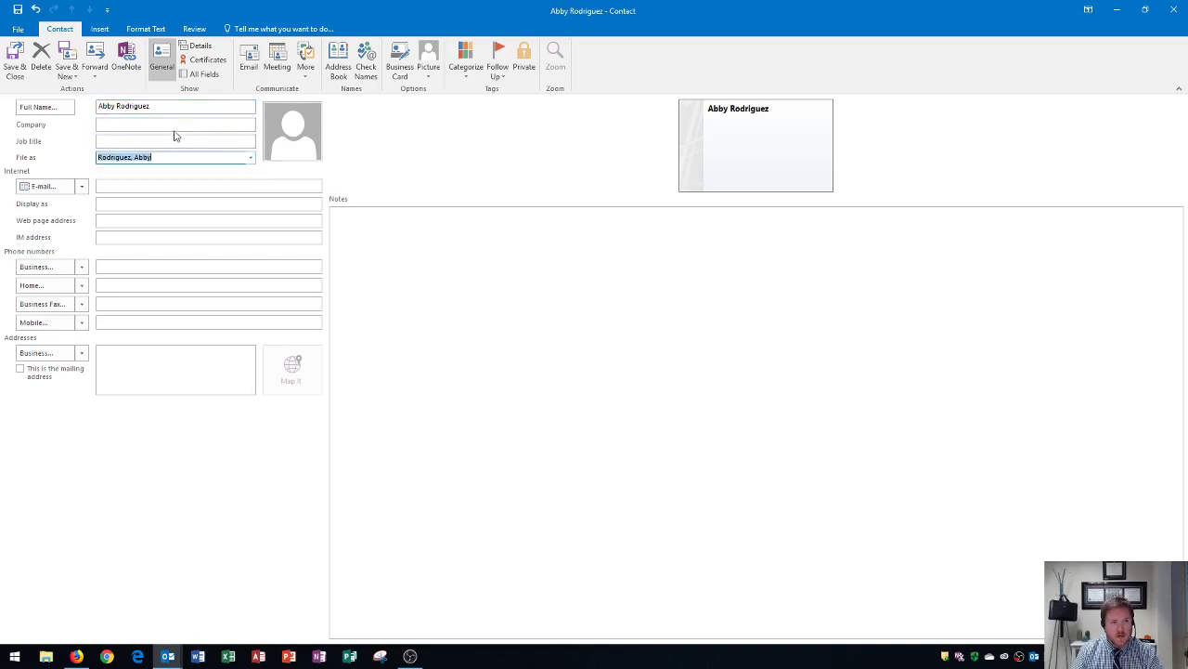
left_click(164, 124)
type("Bel")
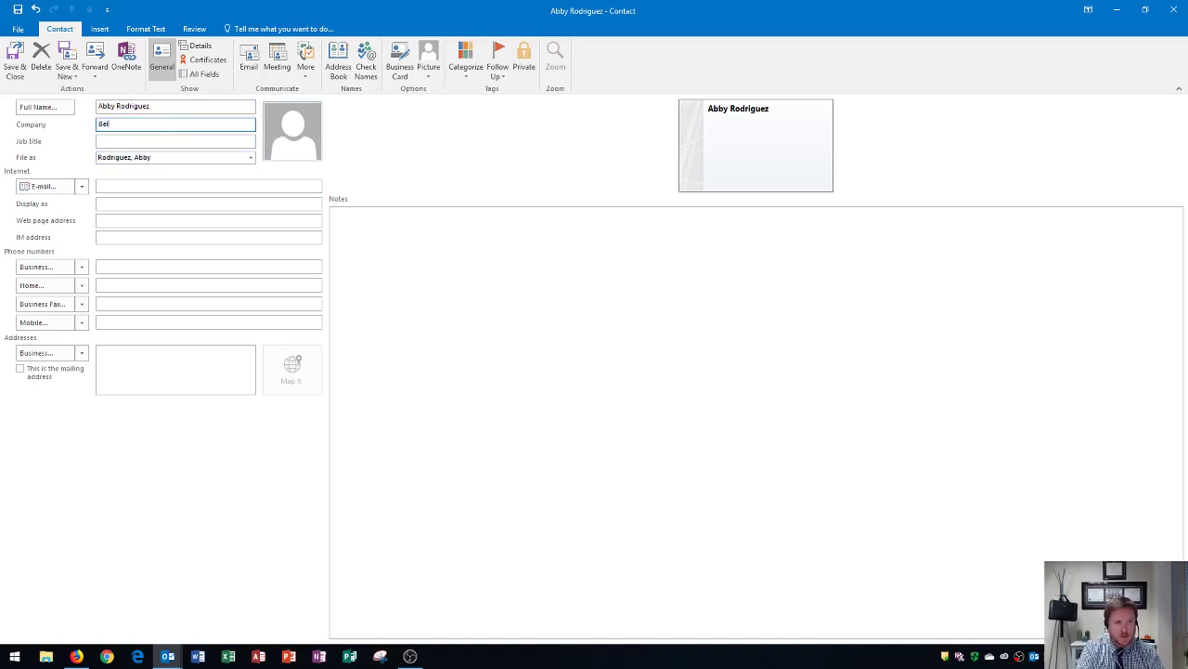
type("lows Co")
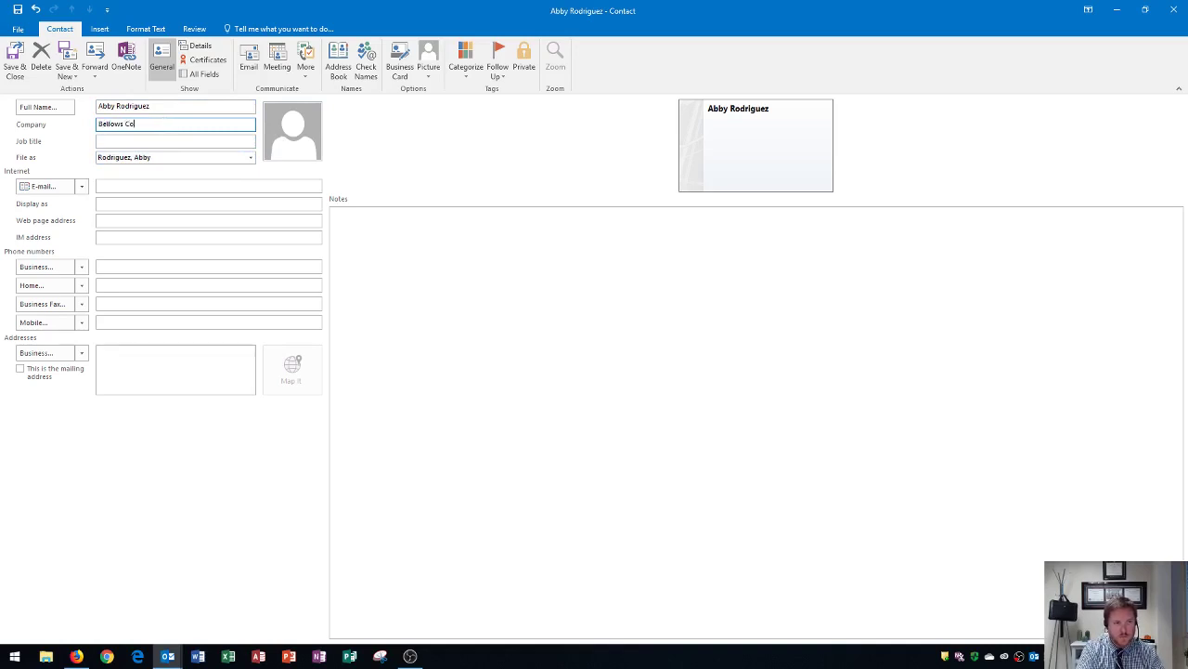
type("llege")
key("Tab")
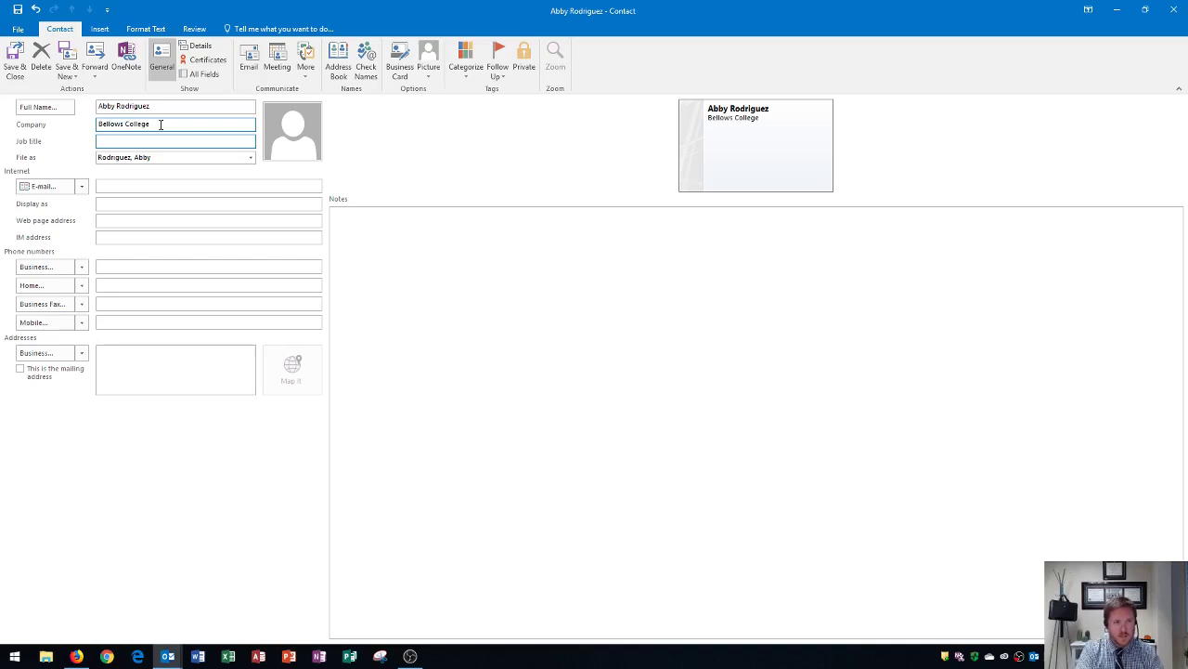
type("Dean of Students")
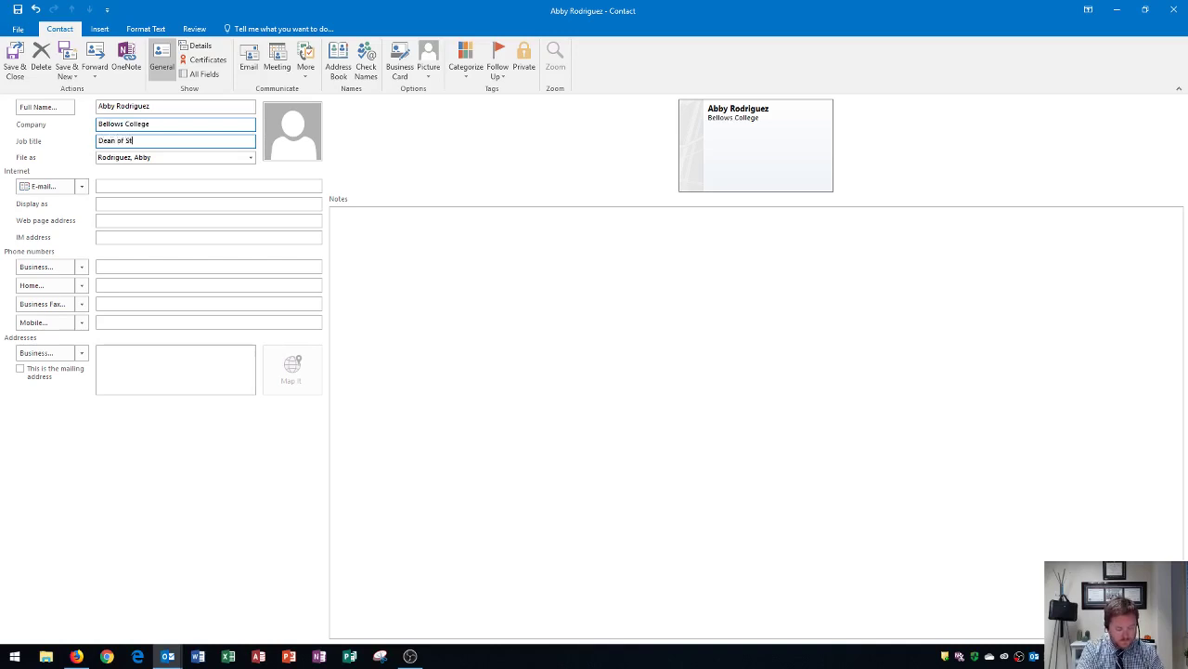
- File the contact under Bellows College and save it
left_click(250, 157)
left_click(176, 185)
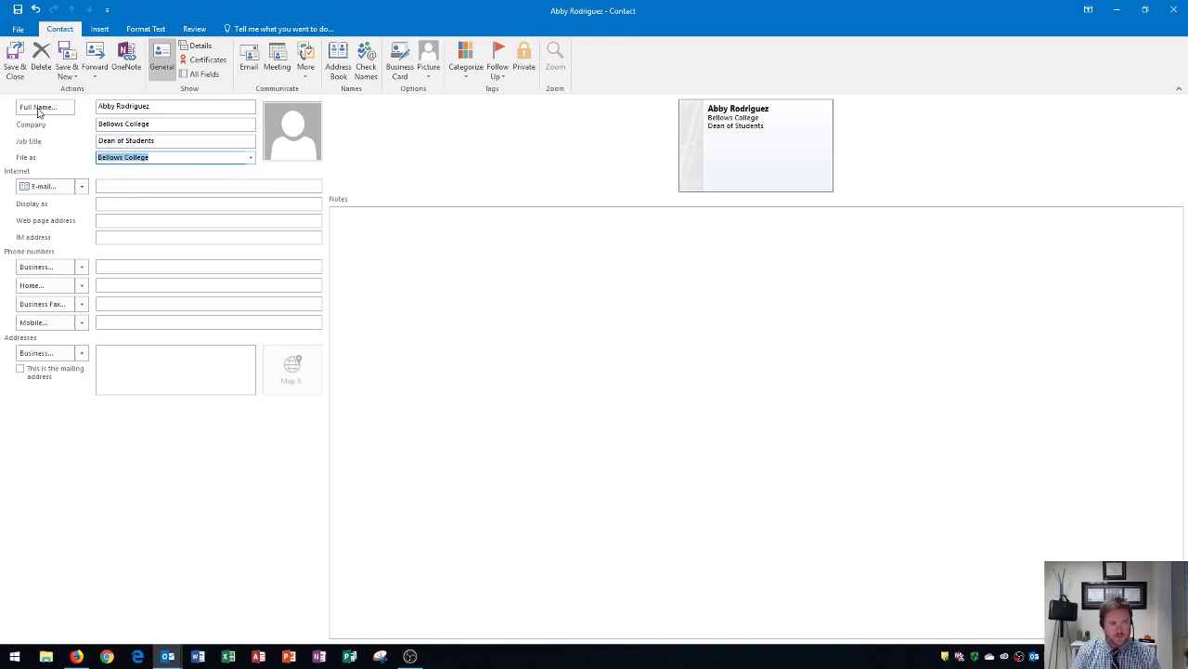
left_click(15, 61)
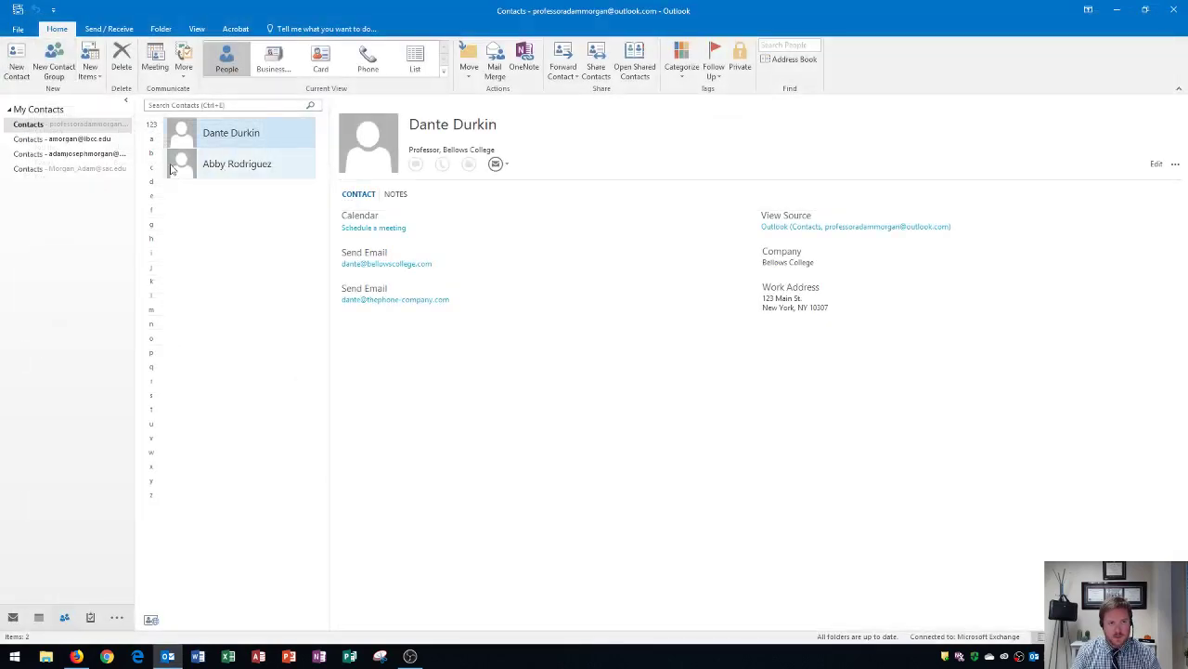
- Select the new Dean of Students contact to show its card in the reading pane
left_click(222, 172)
left_click(225, 139)
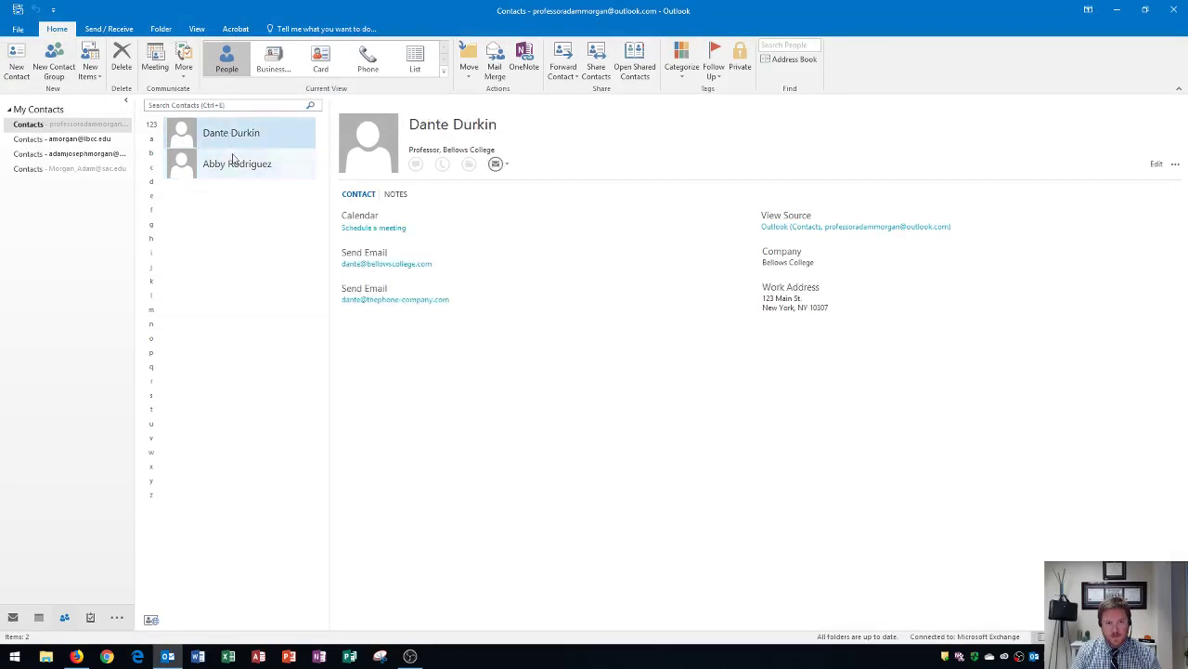
left_click(233, 162)
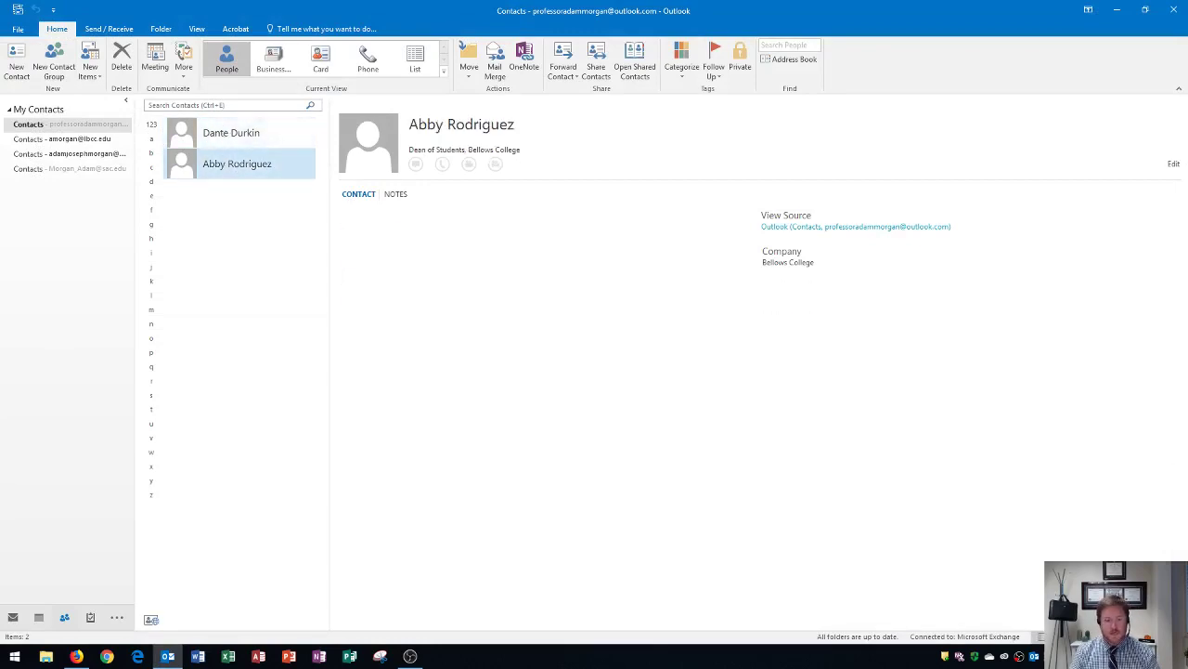